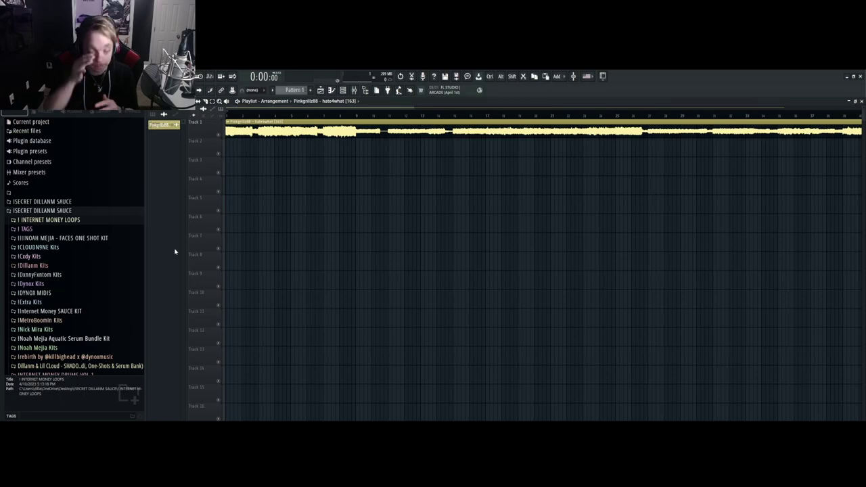
Slice the hate4what loop clip on Track 1 at bar 49, where the first separate stem begins after the full mix
scroll(489, 299, "down", 6)
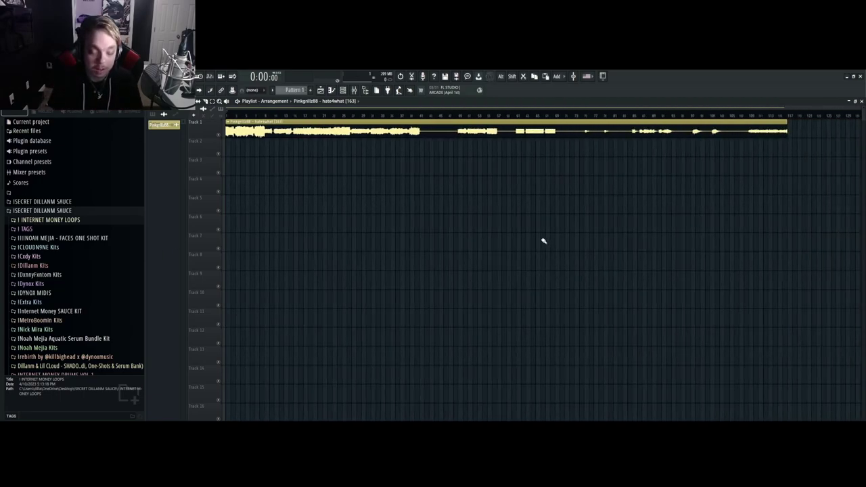
scroll(384, 134, "up", 2)
scroll(360, 158, "down", 5)
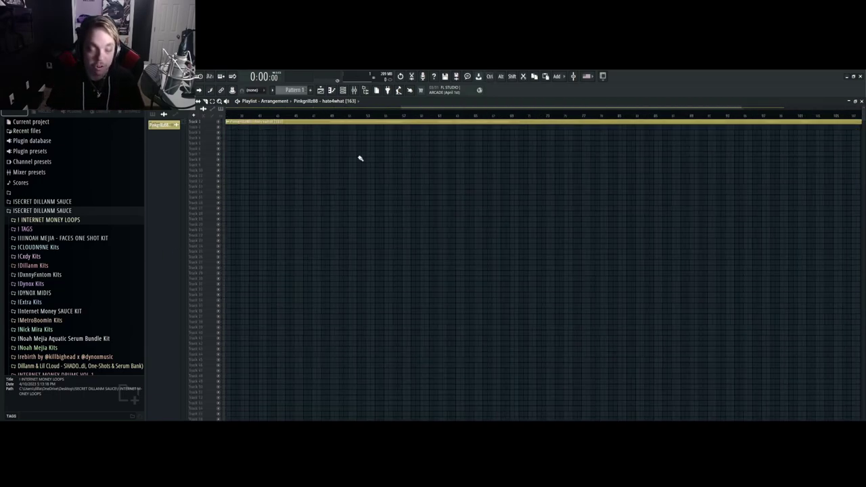
scroll(358, 158, "up", 5)
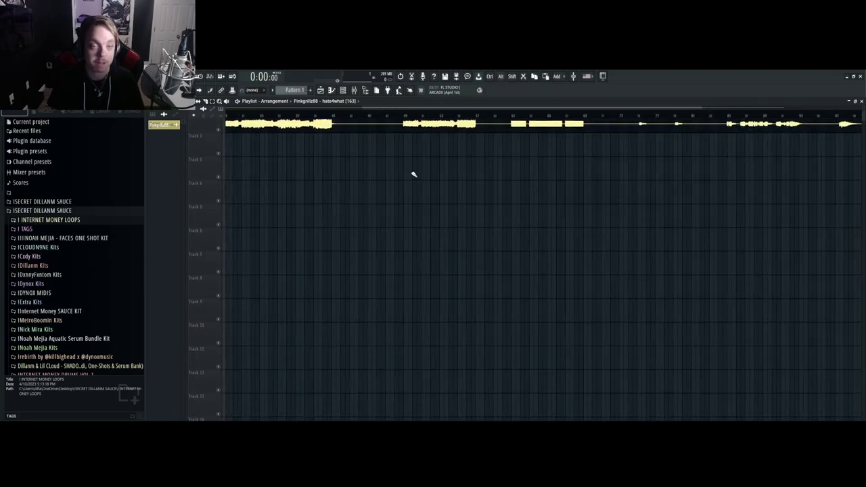
scroll(449, 212, "up", 4)
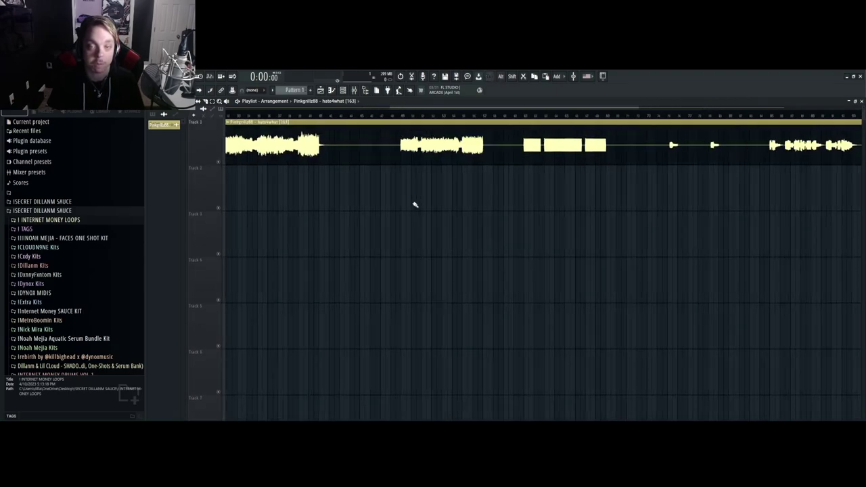
scroll(500, 220, "right", 2)
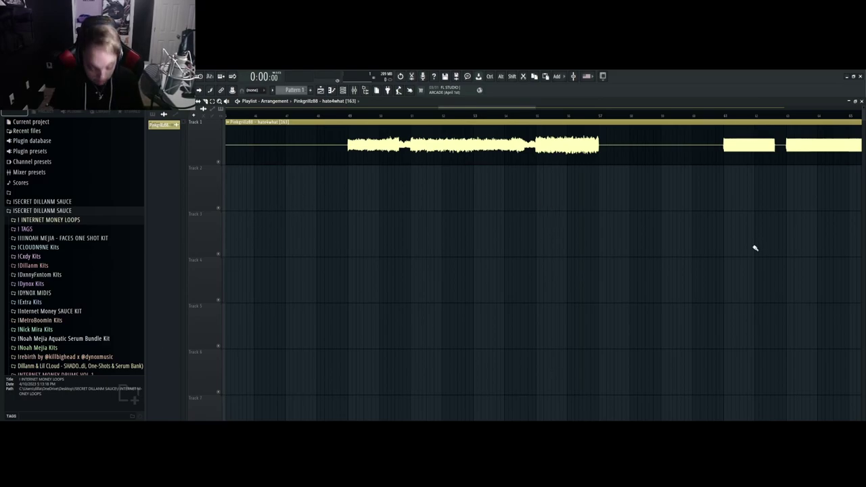
scroll(419, 242, "up", 3)
scroll(329, 214, "up", 4)
left_click(206, 101)
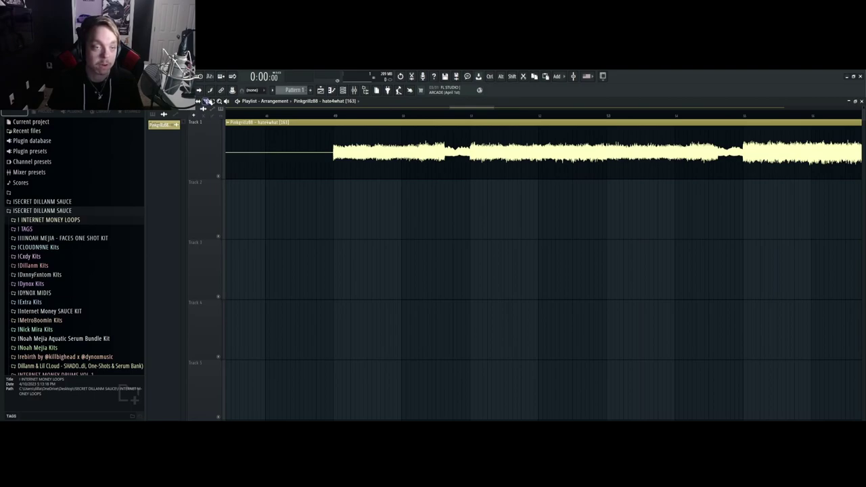
left_click_drag(333, 186, 334, 124)
Slice the clip on Track 1 at bars 57, 61 and 69 to isolate the first two stems from the silent gaps
scroll(433, 196, "down", 7)
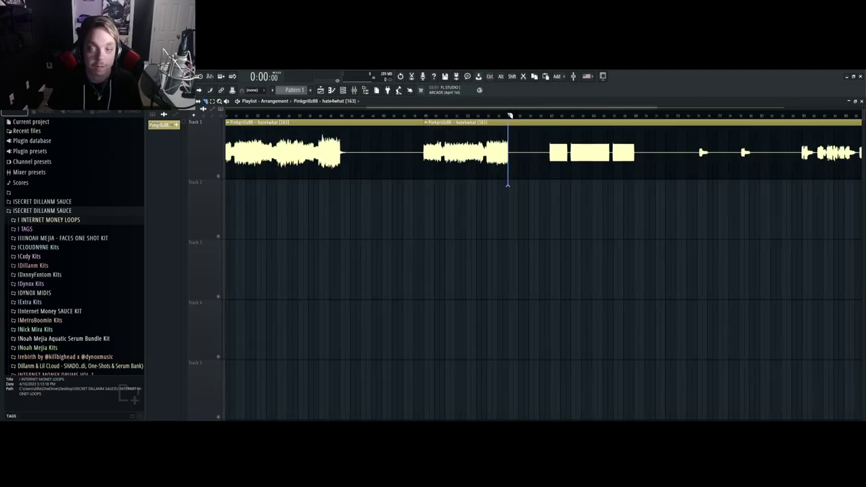
scroll(551, 182, "up", 3)
left_click_drag(542, 186, 545, 114)
scroll(491, 203, "right", 3)
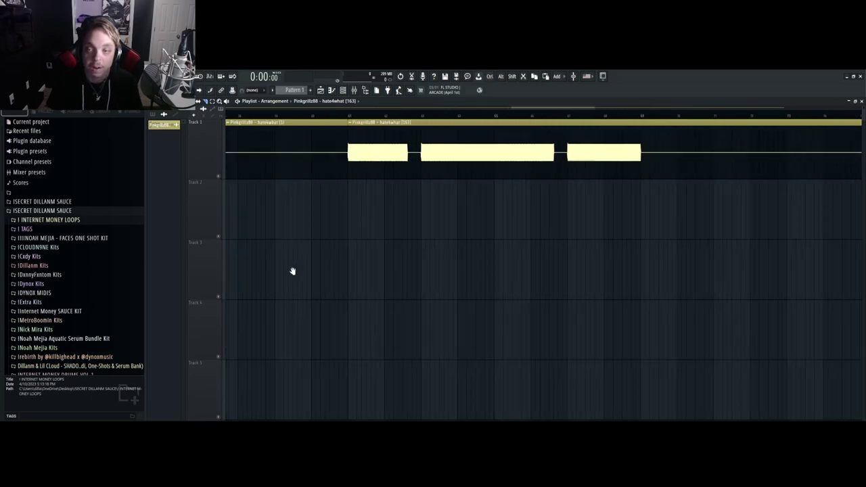
left_click_drag(545, 197, 546, 123)
Slice the clip at bars 73, 81 and 85 to isolate the third stem and mark the start of the fourth
scroll(586, 200, "right", 3)
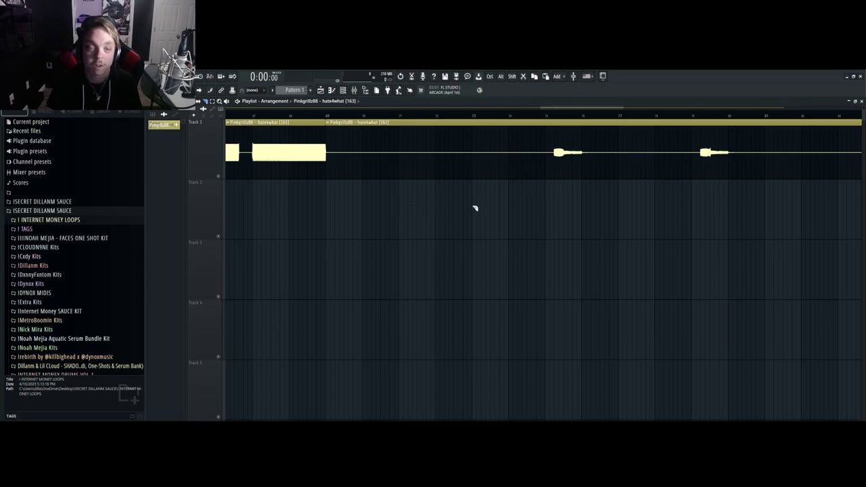
left_click_drag(474, 198, 472, 112)
left_click_drag(634, 223, 375, 282)
left_click_drag(504, 201, 507, 118)
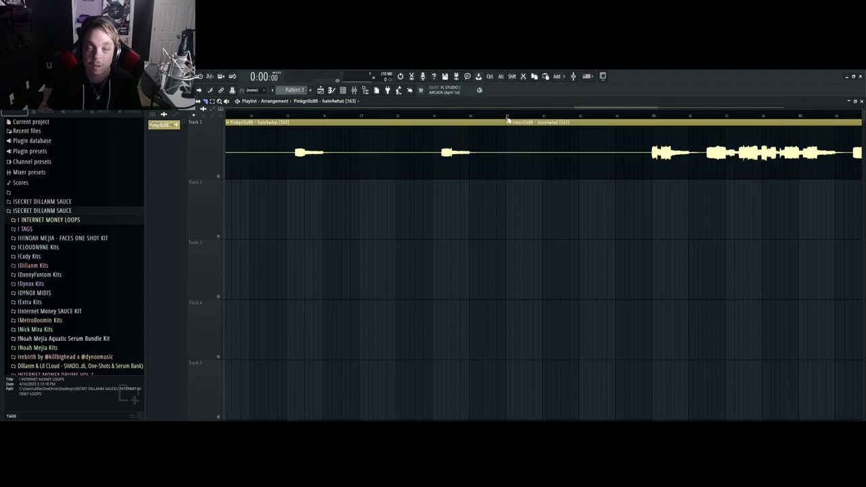
left_click_drag(601, 205, 514, 231)
scroll(710, 271, "right", 7)
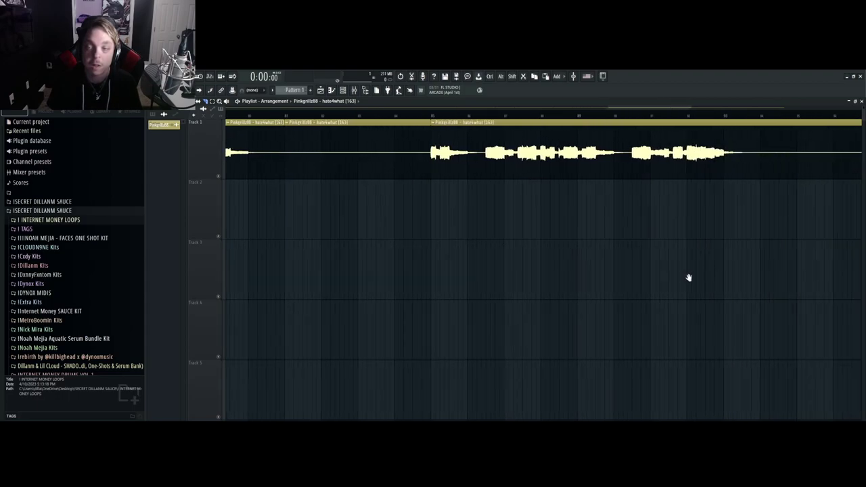
Slice the clip at bars 93, 97, 105 and 109 to separate the last three stems
left_click_drag(564, 181, 568, 135)
scroll(575, 217, "right", 3)
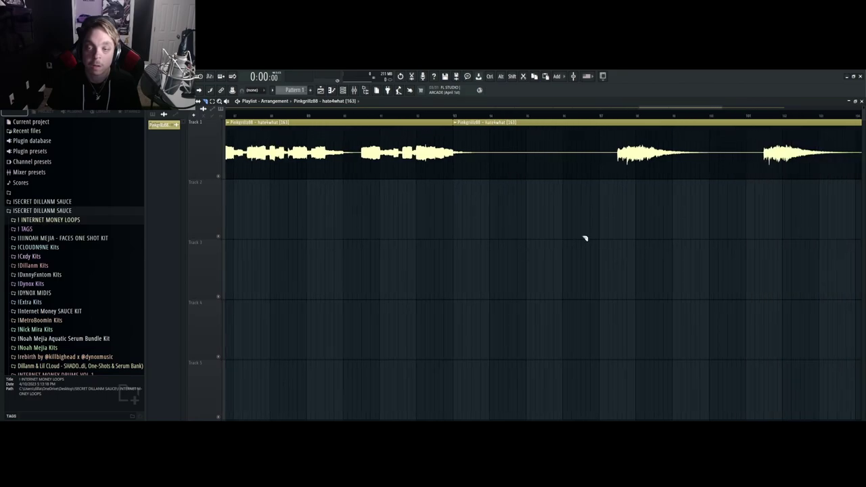
left_click_drag(588, 189, 586, 128)
scroll(561, 316, "right", 5)
scroll(560, 317, "right", 1)
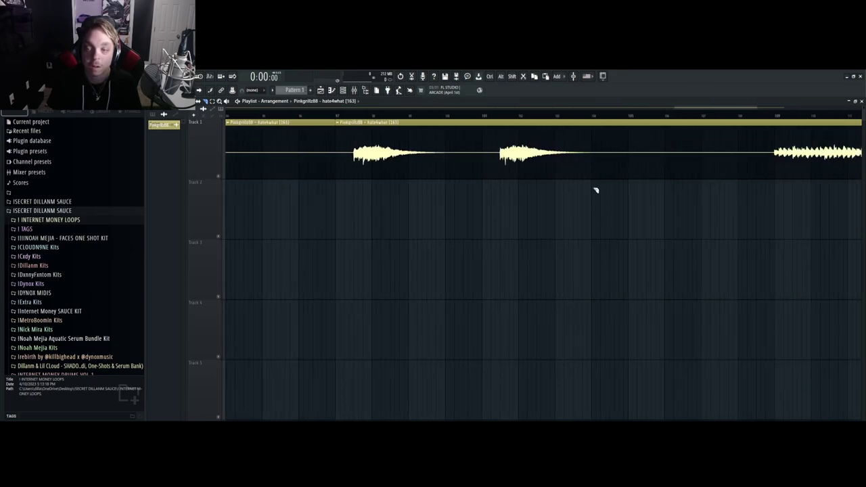
left_click_drag(628, 183, 633, 123)
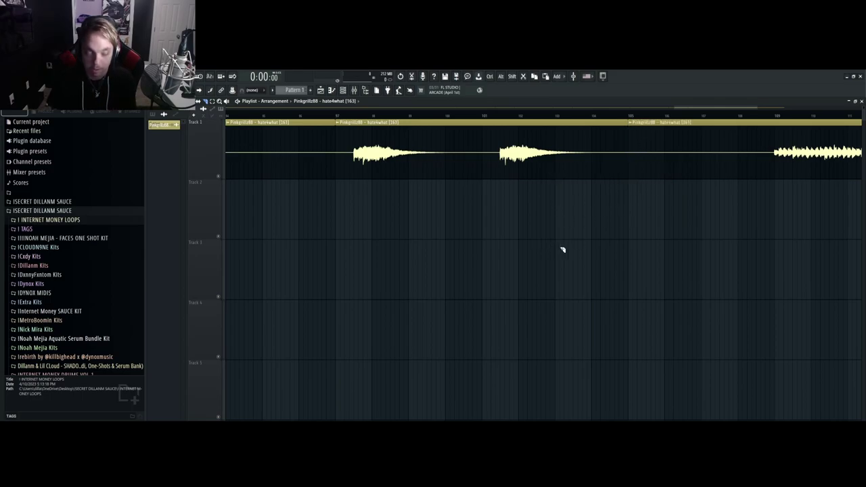
scroll(558, 249, "right", 7)
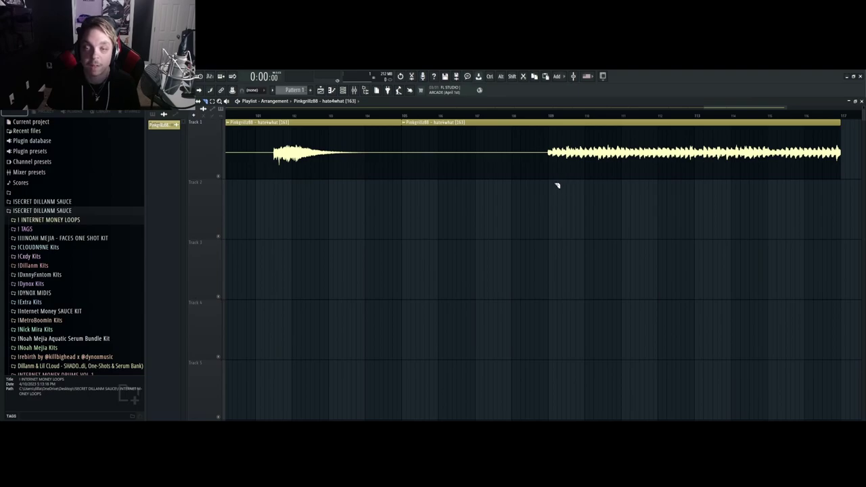
left_click_drag(552, 186, 548, 122)
Delete the full-mix section and stack the separate stems at bar 1, one per track from Track 1 down
scroll(548, 128, "down", 3)
scroll(598, 236, "down", 4)
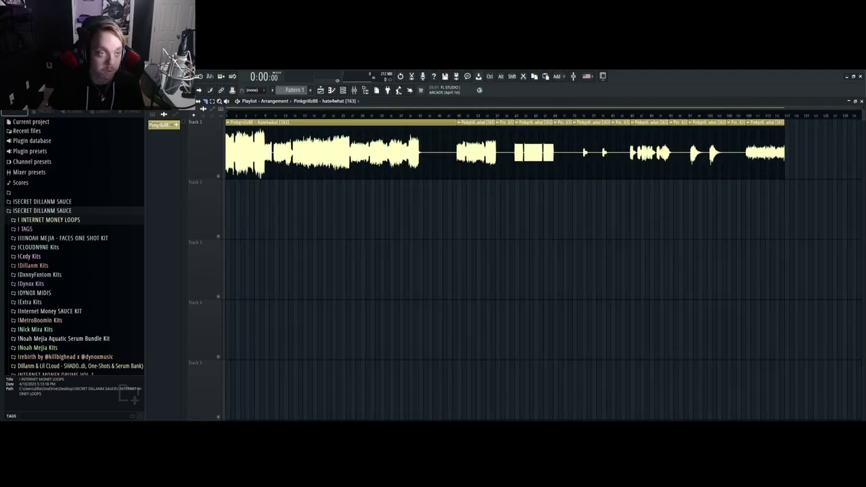
right_click(280, 142)
left_click_drag(477, 157, 245, 157)
left_click_drag(529, 157, 241, 214)
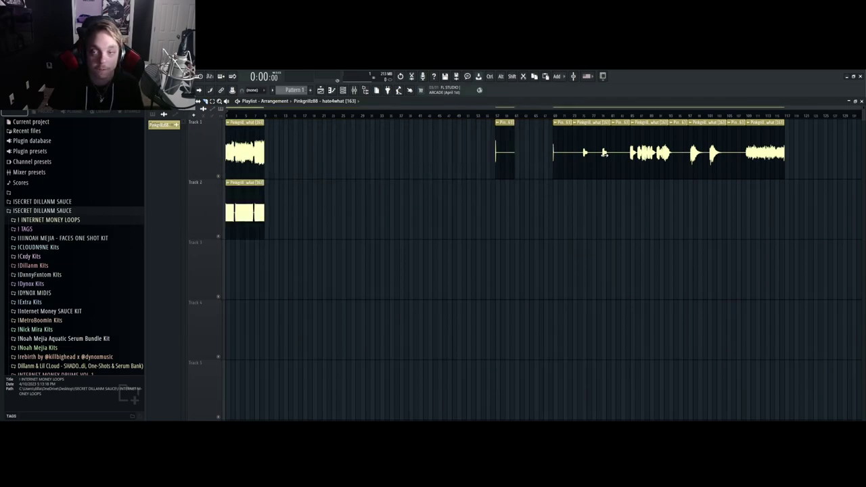
left_click_drag(596, 150, 233, 271)
left_click_drag(639, 138, 238, 332)
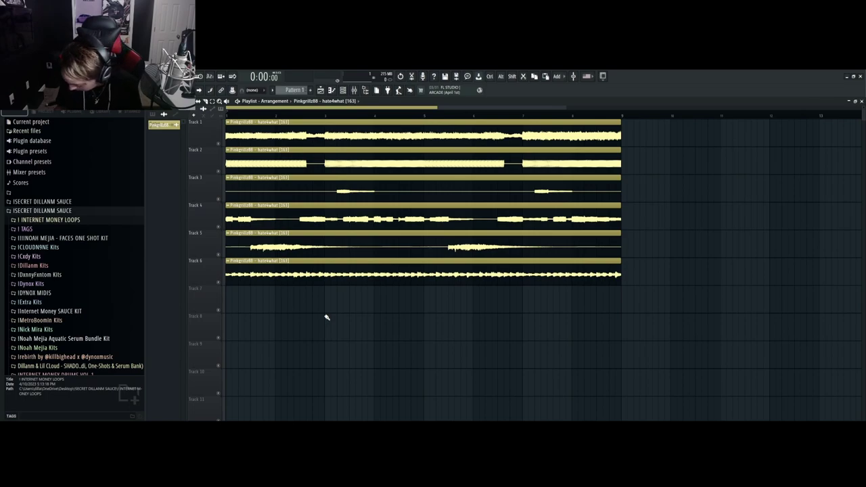
Play the stacked stems from the start to hear them together
scroll(358, 178, "up", 2)
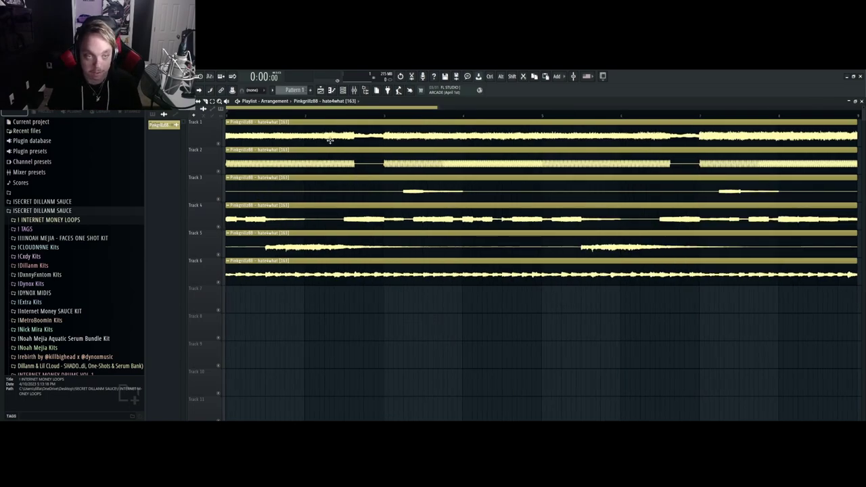
key("space")
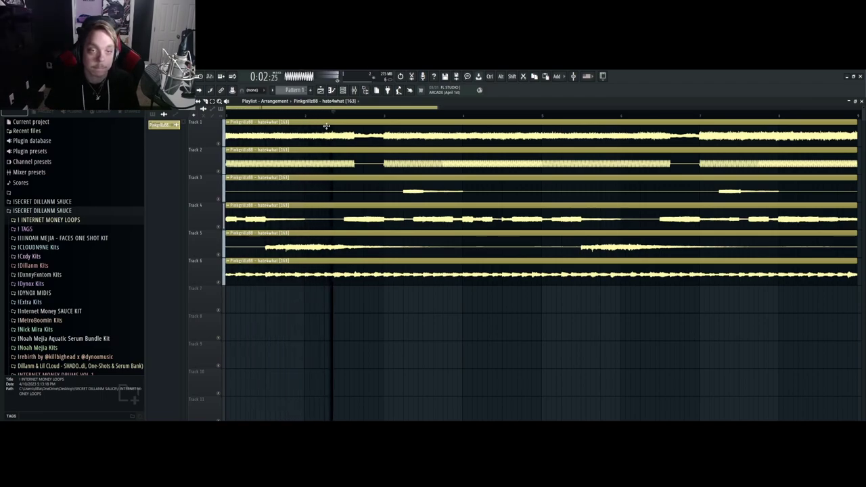
key("space")
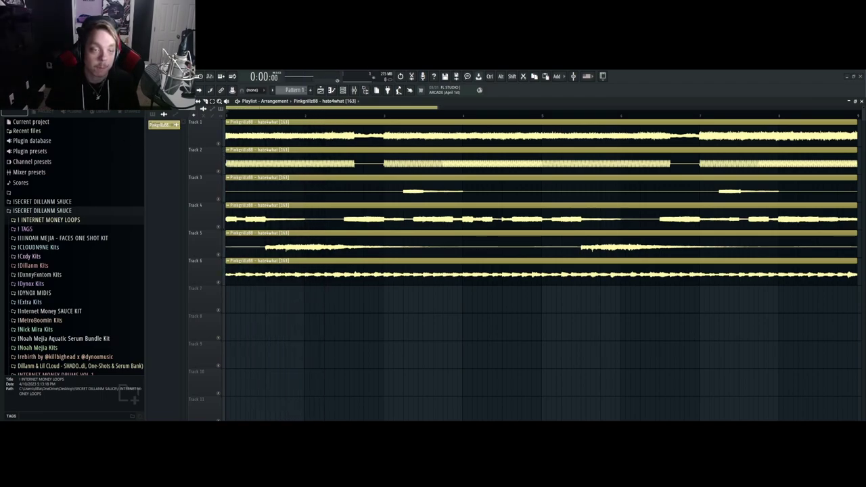
Add Fruity parametric EQ 2 to the melody mixer track and load its 20Hz - 18kHz cut preset
left_click(354, 90)
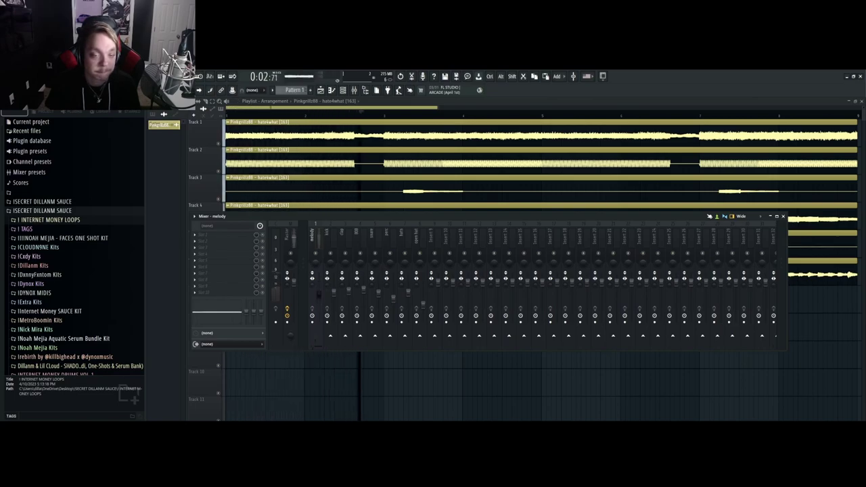
key("space")
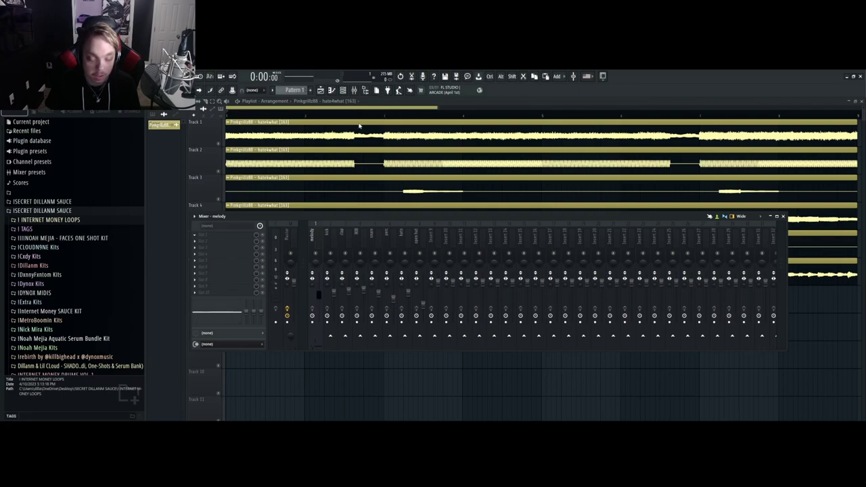
left_click(526, 289)
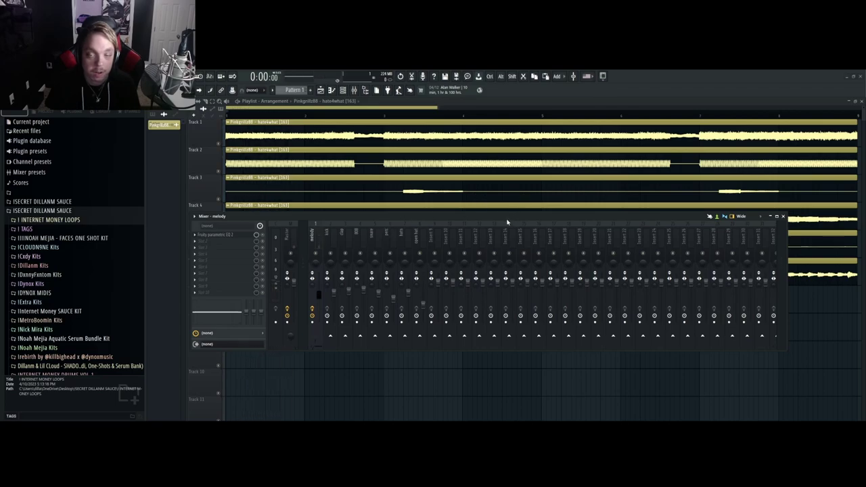
left_click(289, 266)
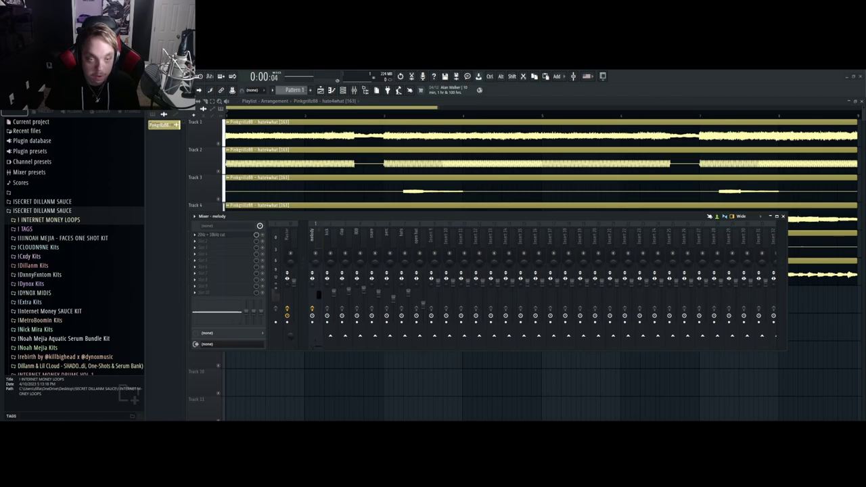
Play the stems with the EQ applied and put the mixer away
key("space")
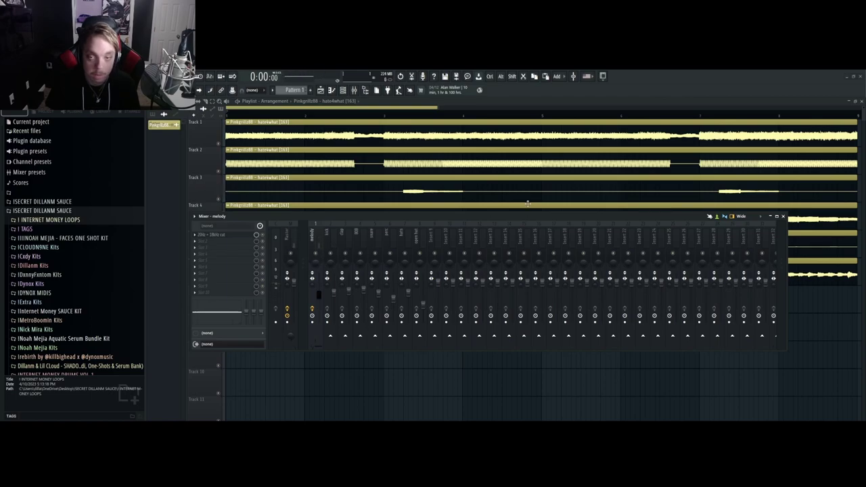
key("space")
left_click_drag(757, 217, 711, 246)
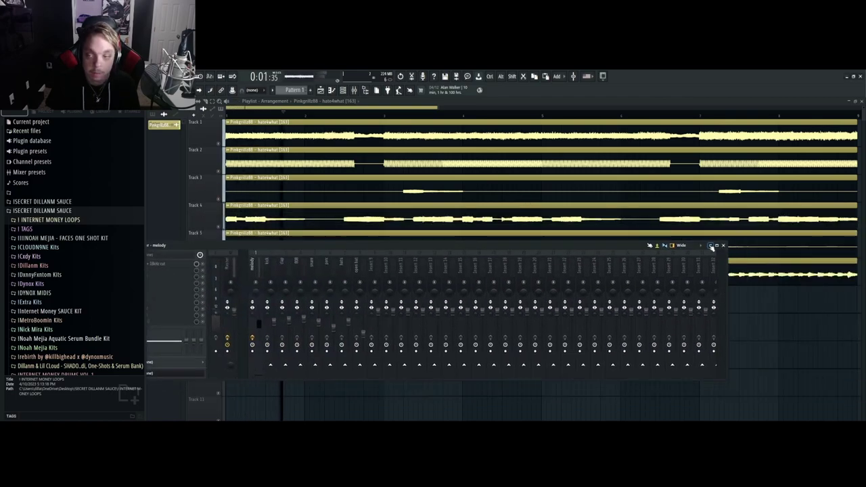
left_click(711, 246)
scroll(363, 304, "down", 3)
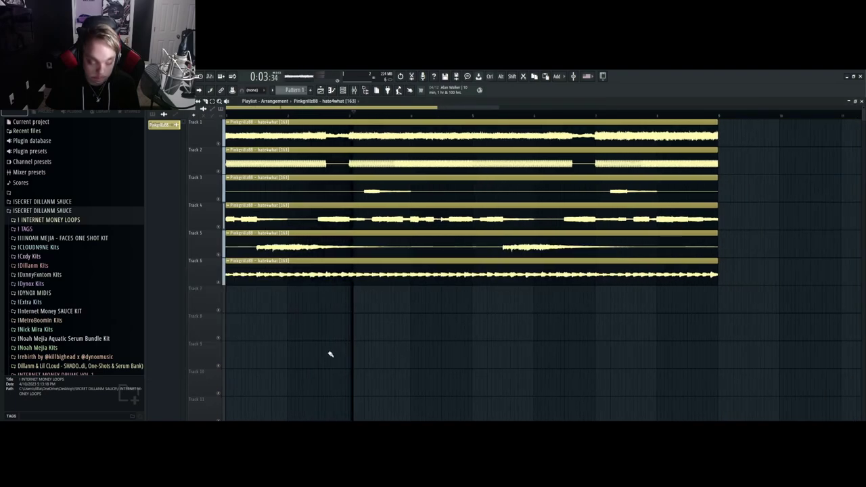
key("space")
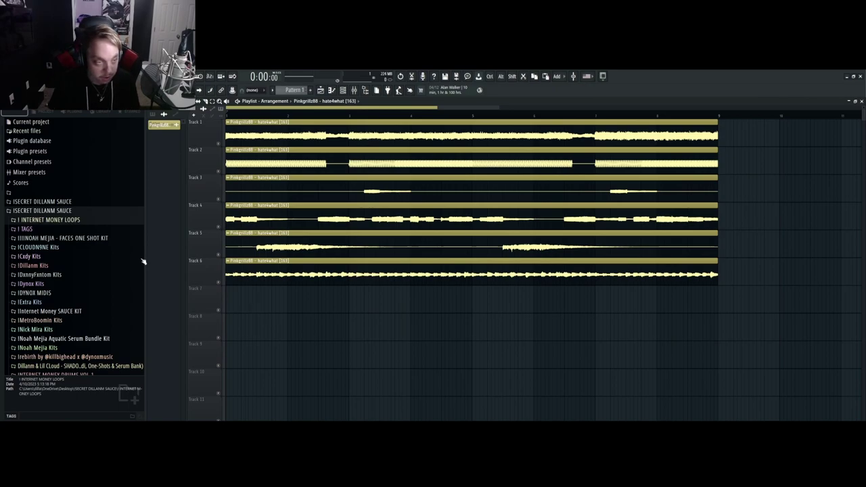
Open the HiHats folder inside Drums of the Internet Money SAUCE KIT and browse its hi-hat samples
scroll(104, 249, "down", 3)
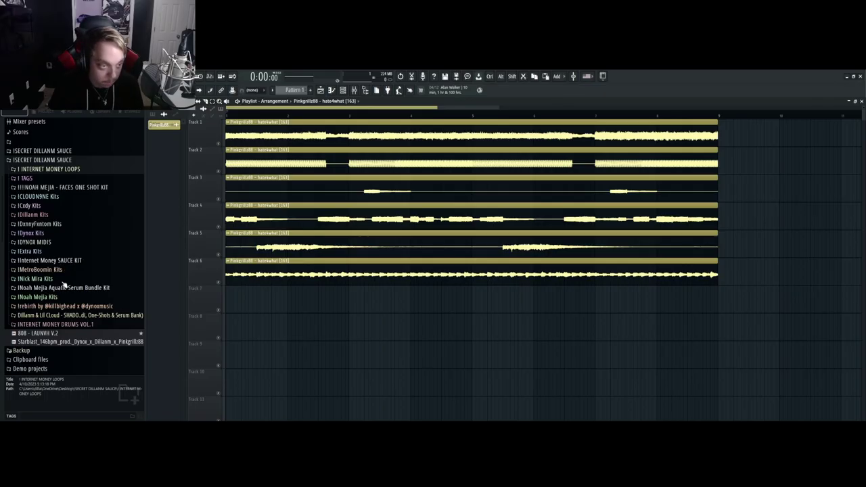
left_click(62, 261)
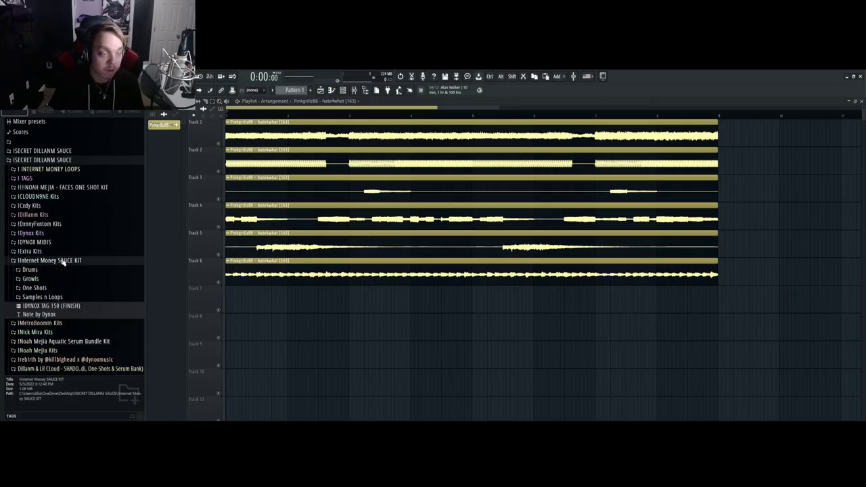
scroll(62, 262, "down", 2)
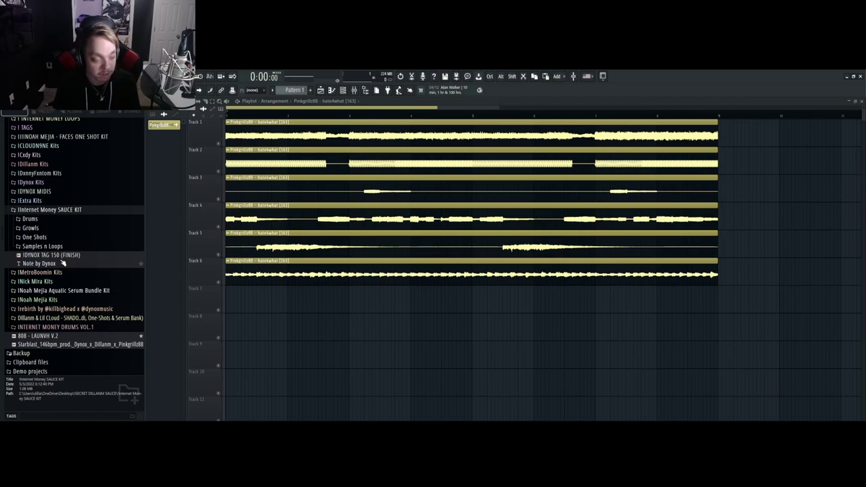
left_click(54, 220)
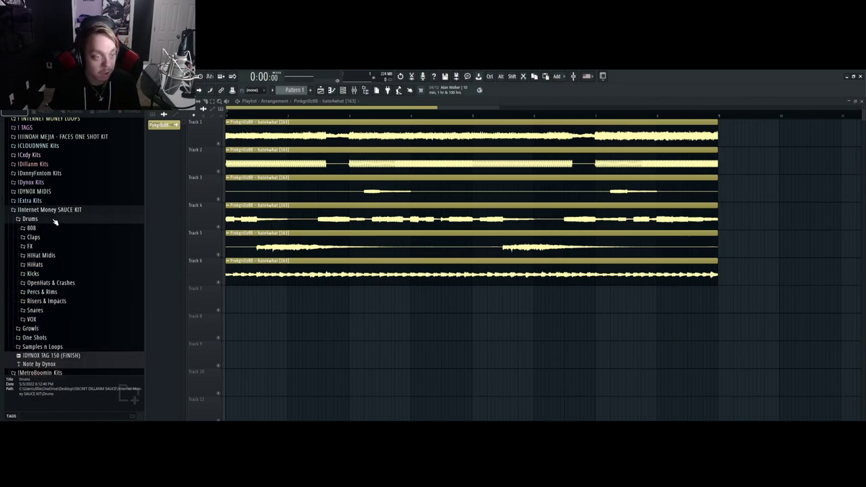
left_click(49, 265)
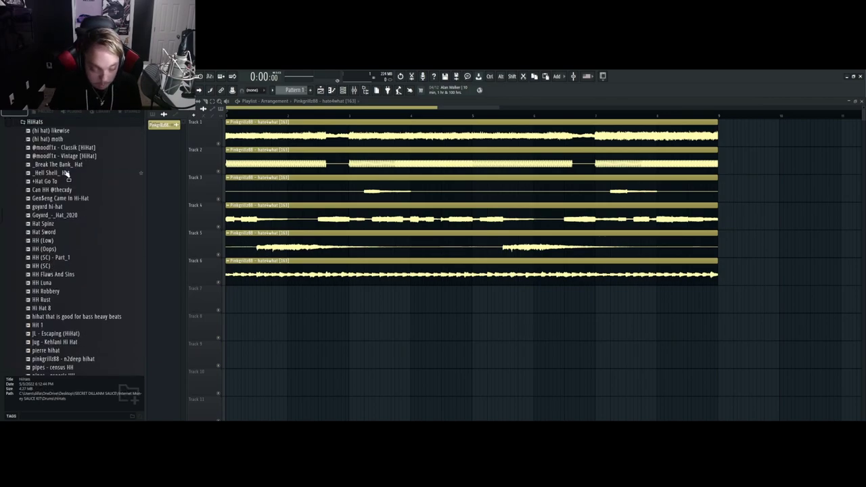
scroll(113, 171, "down", 5)
scroll(114, 241, "up", 6)
scroll(103, 292, "down", 2)
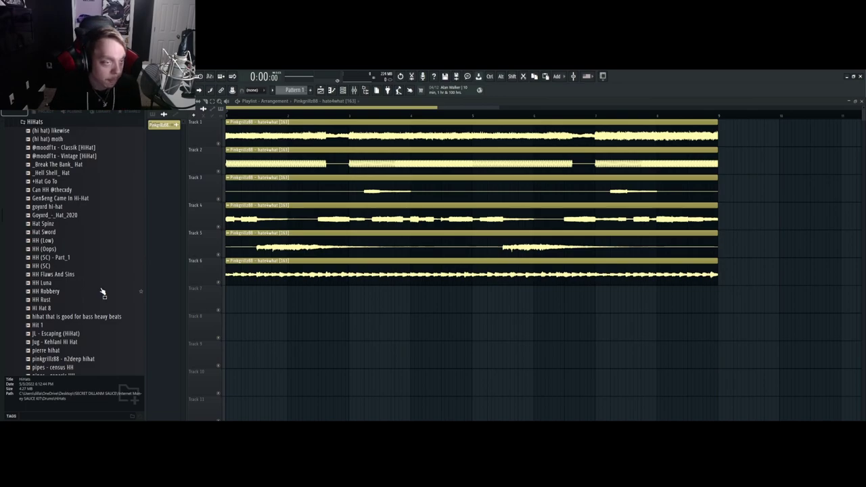
Load the Hat Spinz sample, place Pattern 1 at the start of Track 7 and open its piano roll
left_click_drag(57, 226, 285, 327)
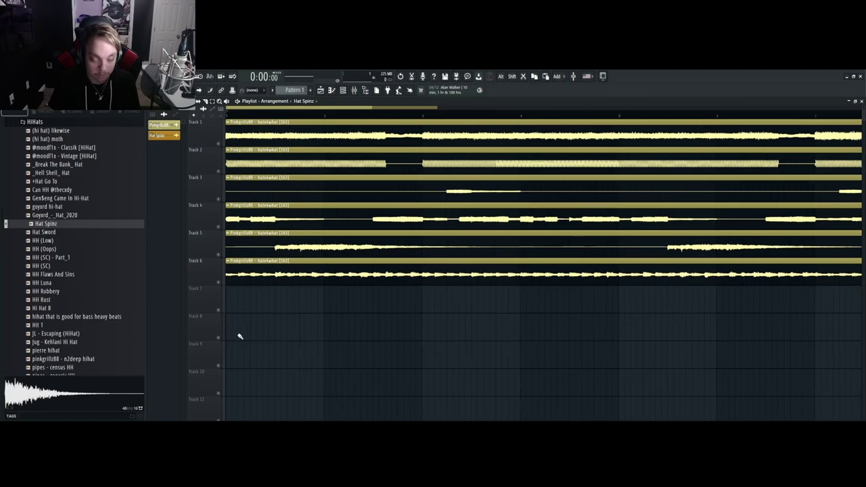
scroll(239, 336, "up", 2)
left_click(309, 90)
left_click(320, 93)
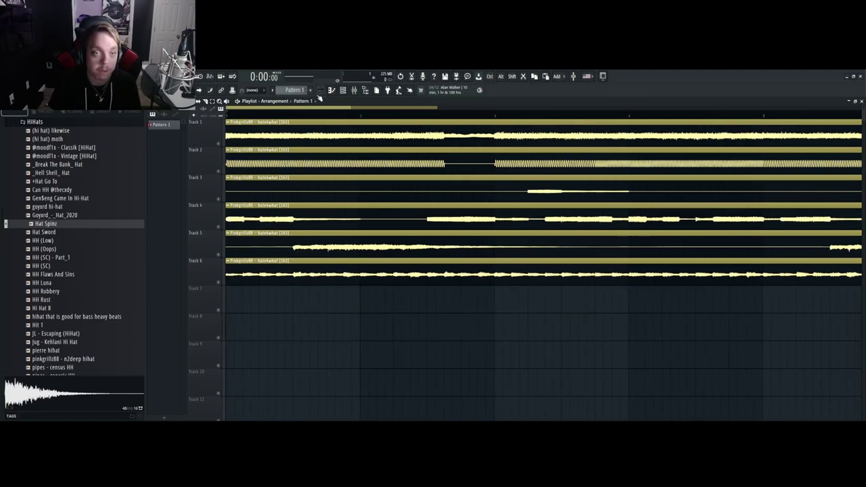
left_click_drag(321, 296, 232, 313)
double_click(306, 302)
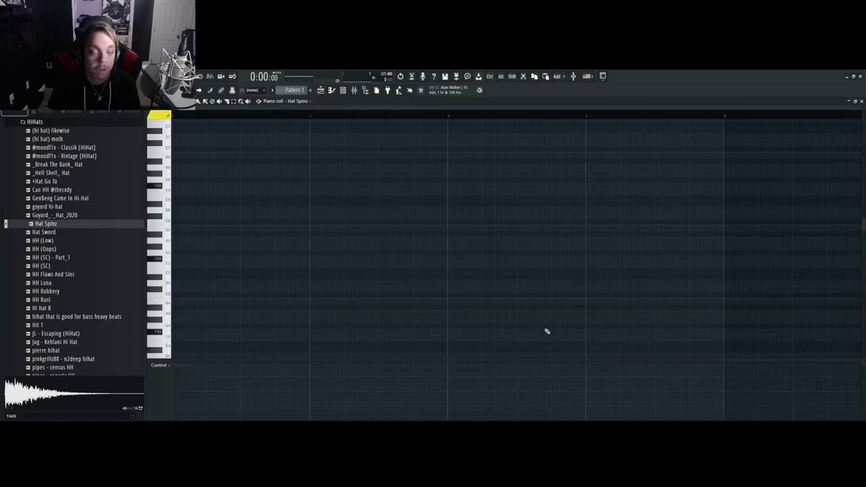
Fill the first bar with eight back-to-back C5 Hat Spinz notes and play them back
scroll(189, 274, "up", 2, "ctrl")
scroll(223, 275, "down", 1)
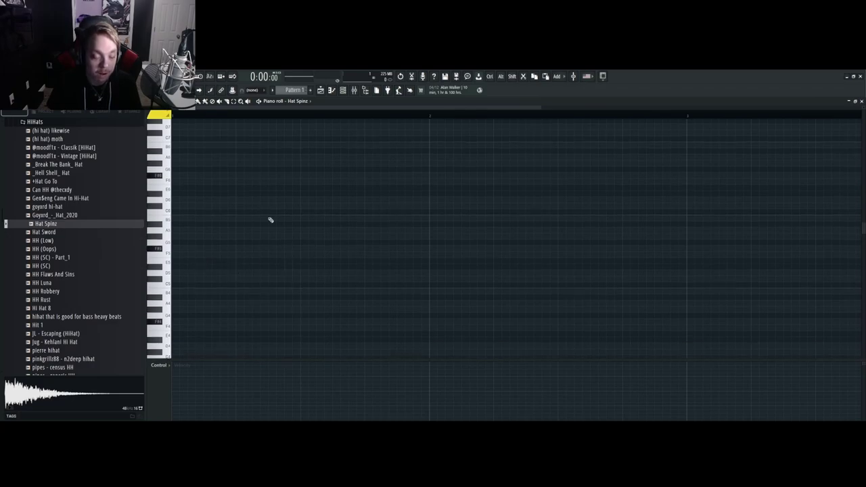
left_click(174, 284)
key("ctrl+b")
key("ctrl+b")
key("ctrl+b")
key("ctrl+b")
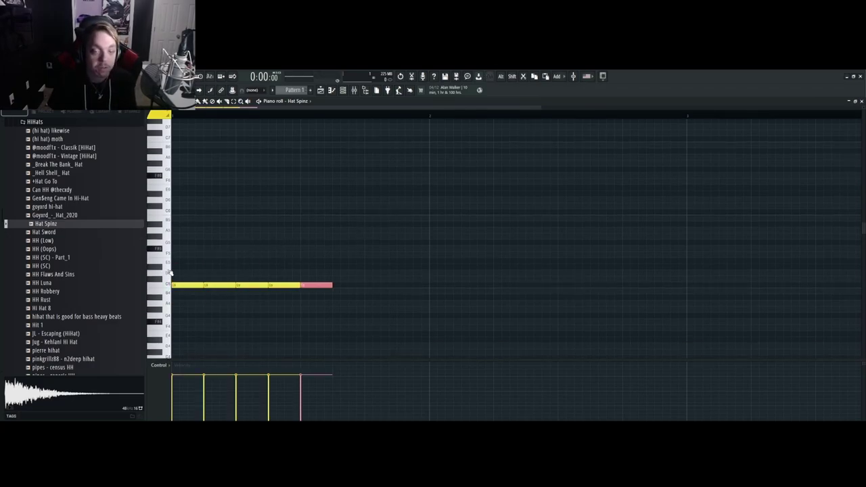
key("ctrl+b")
key("ctrl+b")
key("ctrl+b")
key("ctrl+b")
right_click(459, 285)
scroll(372, 323, "down", 2, "ctrl")
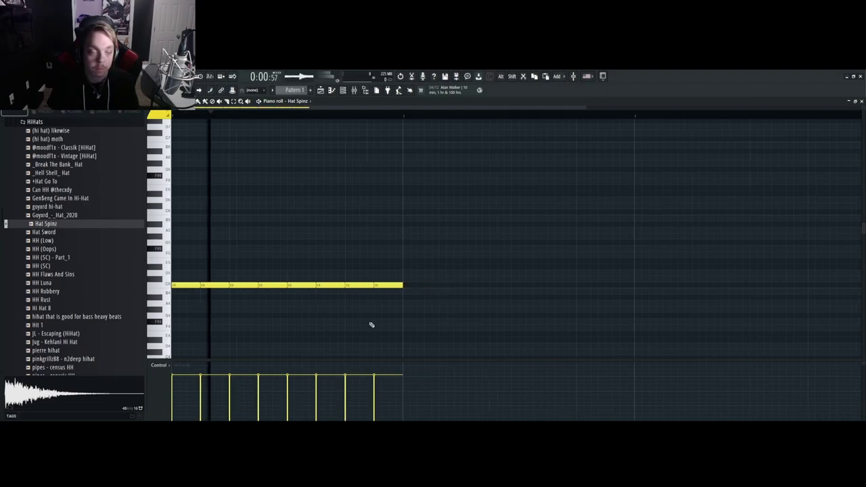
key("space")
scroll(387, 315, "up", 2, "ctrl")
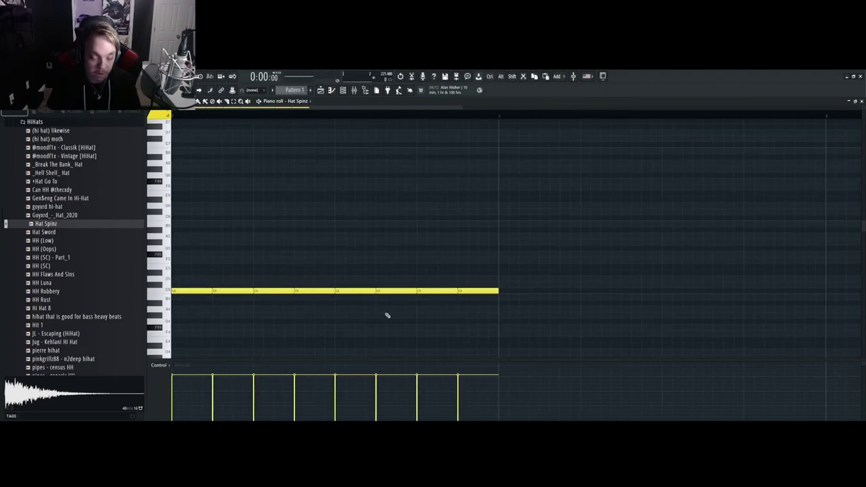
Chop the third hi-hat note into four short notes, play it, and duplicate the bar to fill four bars
left_click(284, 289)
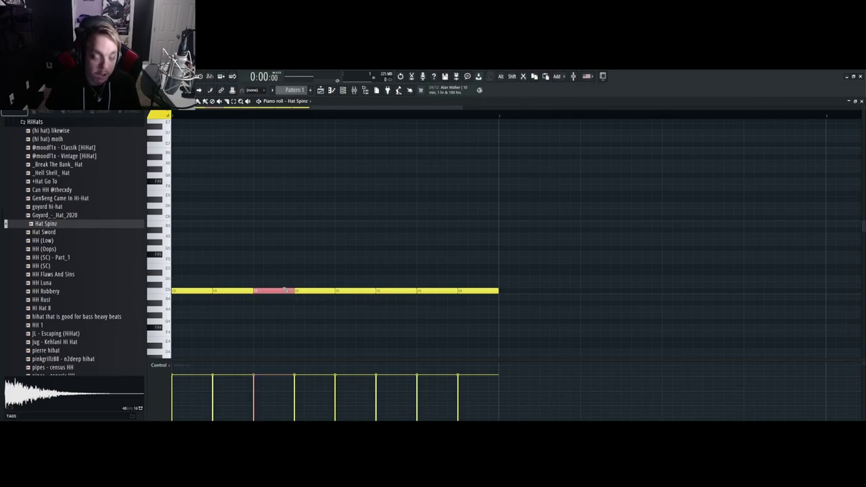
key("ctrl+u")
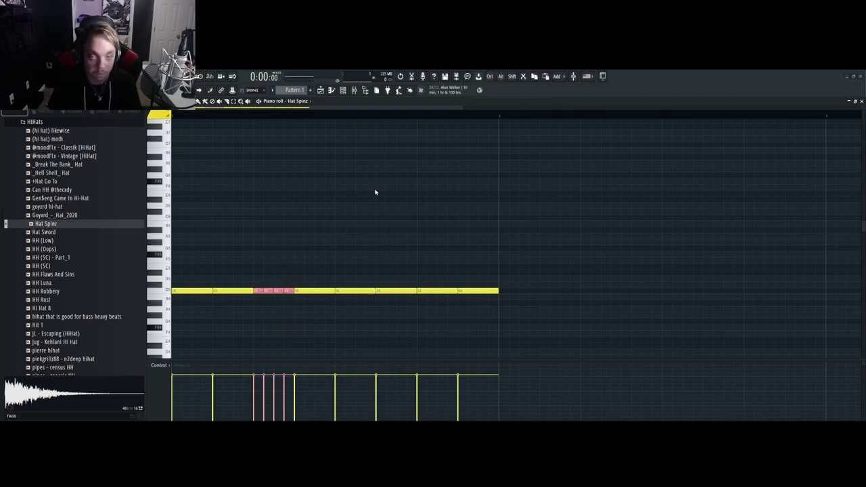
key("space")
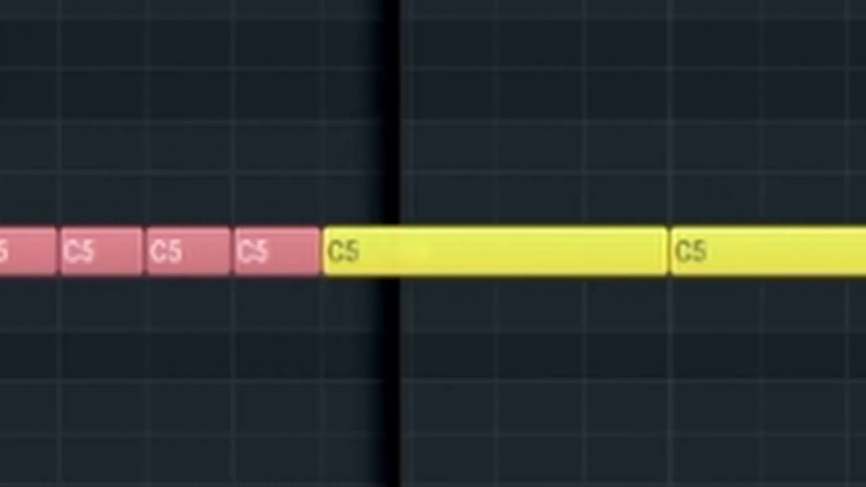
key("ctrl+b")
key("ctrl+b")
key("ctrl+b")
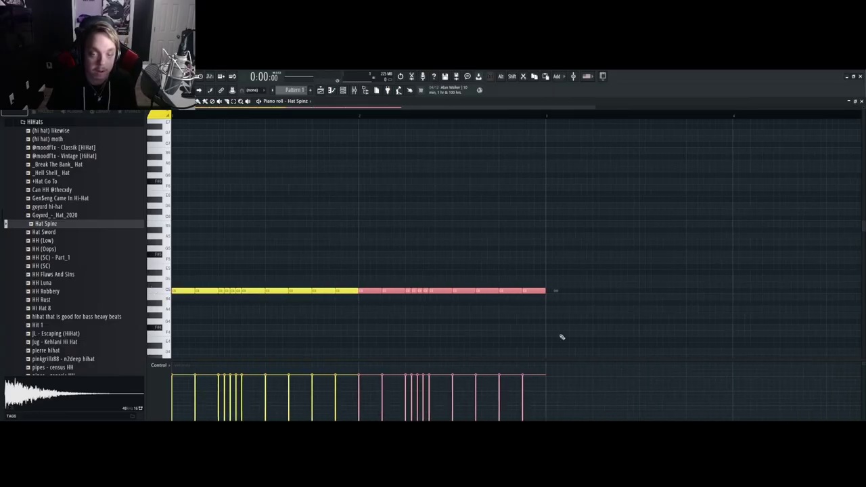
Chop the final hi-hat note of bar four into four and step the last three notes down to A4, G4 and F4
scroll(584, 315, "up", 4)
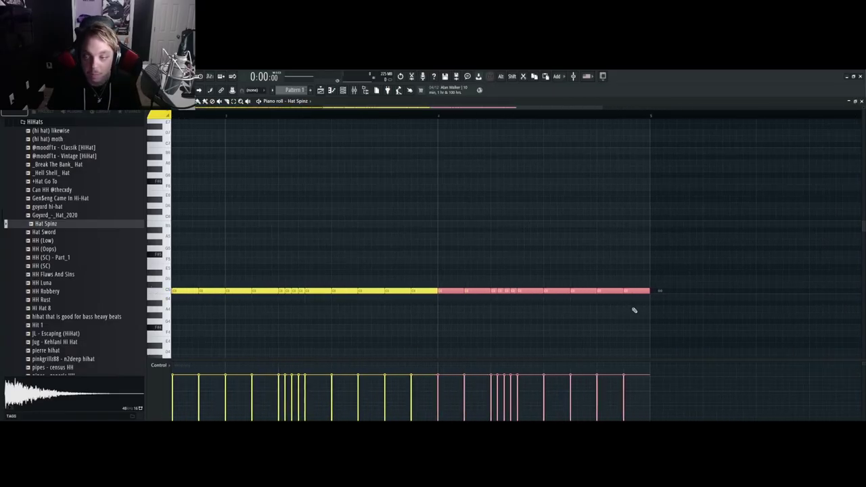
left_click(636, 311)
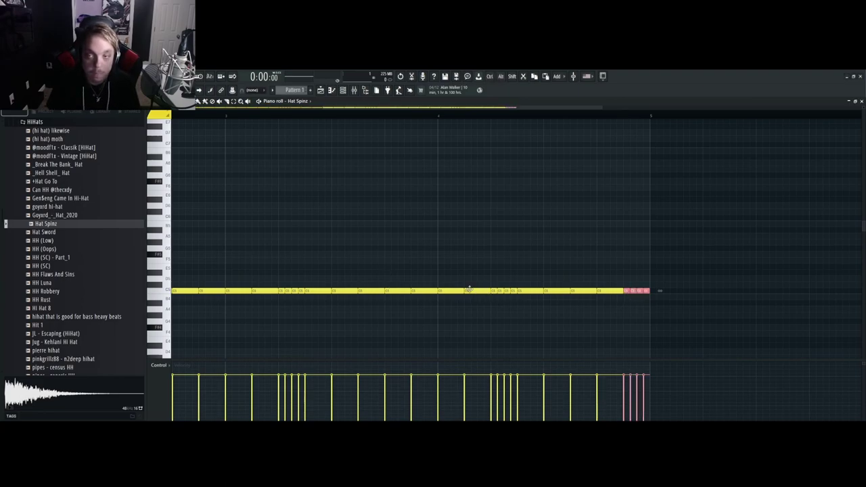
scroll(576, 304, "up", 2)
left_click_drag(721, 324, 687, 310, "ctrl")
key("Down")
key("Down")
key("Down")
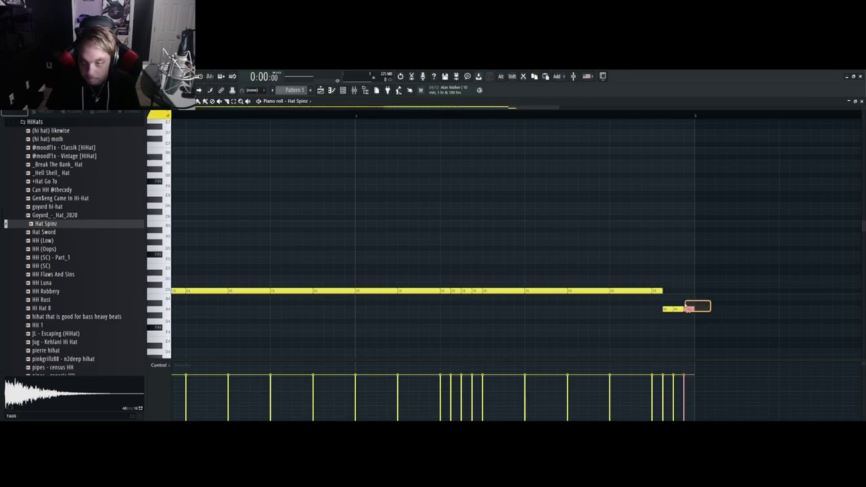
key("Down")
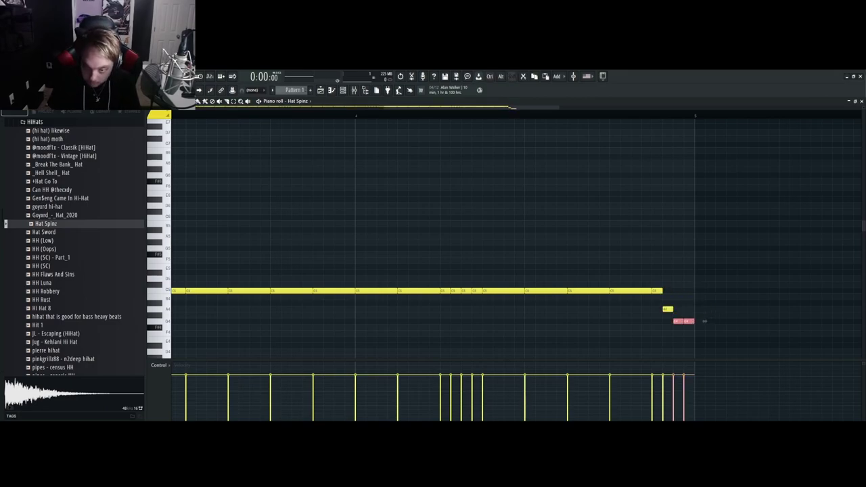
left_click_drag(717, 349, 685, 318)
scroll(688, 318, "down", 3)
left_click(629, 261)
right_click(629, 261)
key("space")
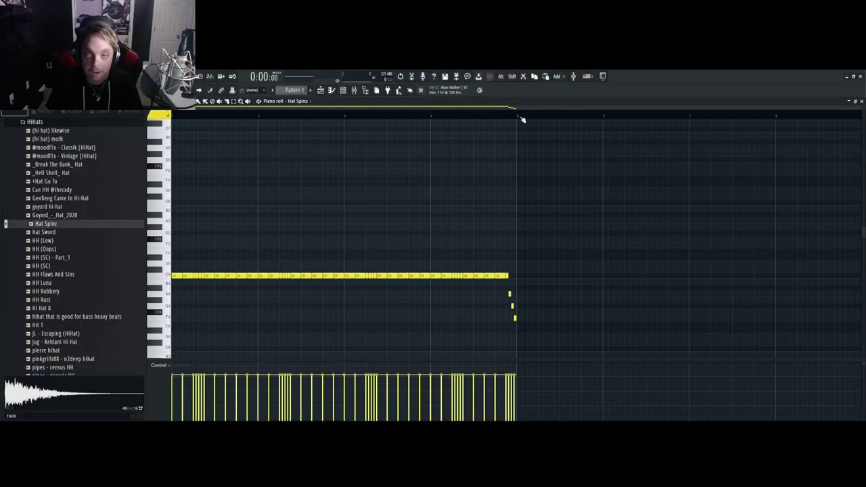
Duplicate the four-bar hi-hat sequence to fill eight bars and return to the playlist
left_click_drag(519, 118, 185, 119)
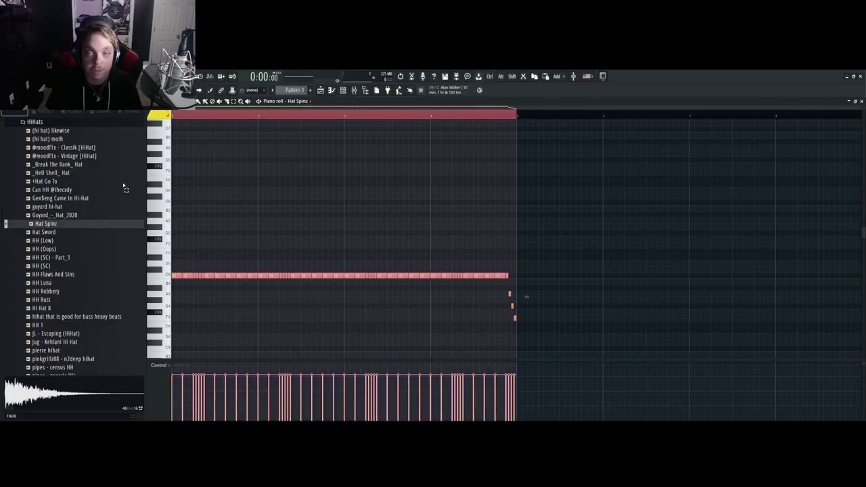
key("ctrl+b")
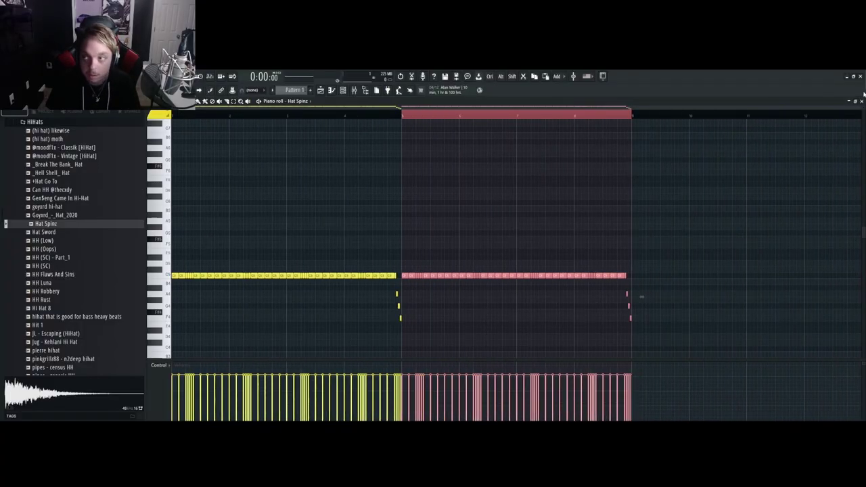
key("F5")
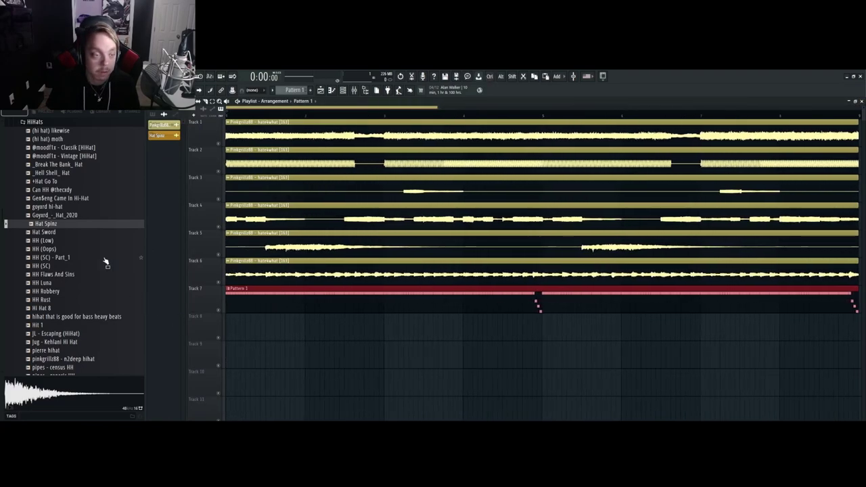
Close the HiHats folder, browse the Claps folder and load the clap - perky97 sample
scroll(61, 215, "up", 2)
scroll(60, 213, "up", 2)
left_click(35, 222)
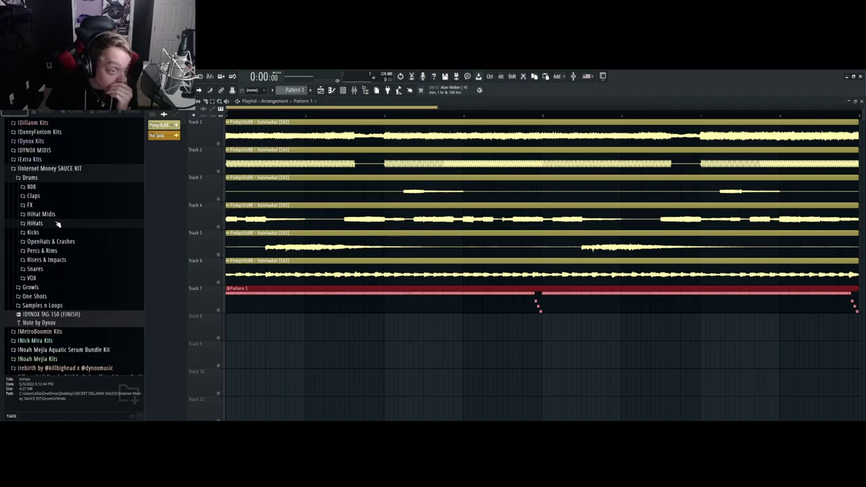
left_click(34, 195)
scroll(95, 223, "down", 3)
scroll(100, 224, "up", 5)
scroll(101, 225, "down", 3)
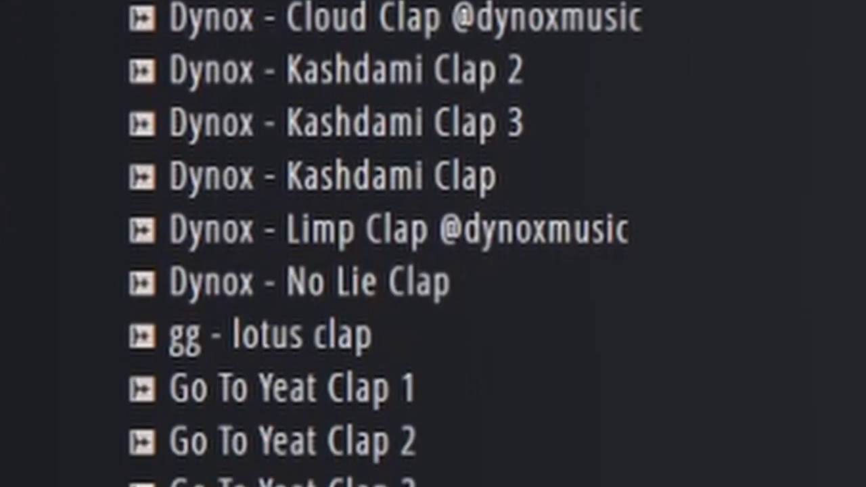
scroll(378, 243, "down", 4)
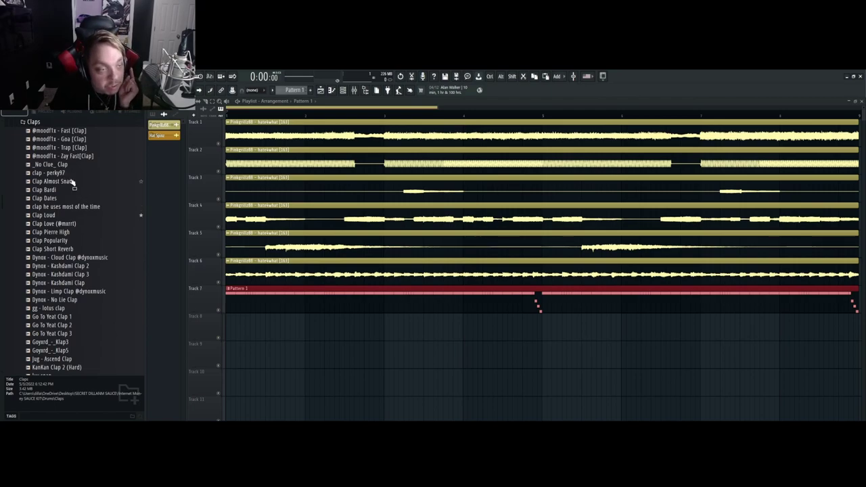
left_click(64, 174)
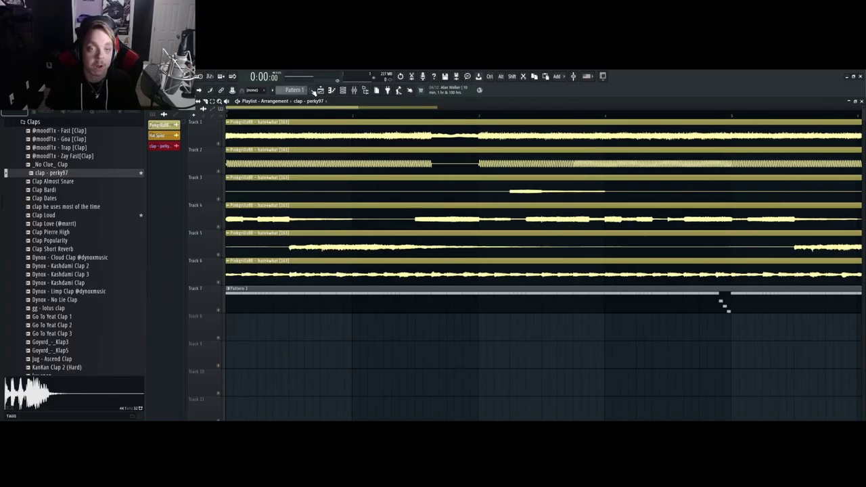
Create Pattern 2, place it at the start of Track 8 and open the clap's piano roll
left_click(313, 90)
left_click(267, 337)
left_click_drag(292, 325, 241, 322)
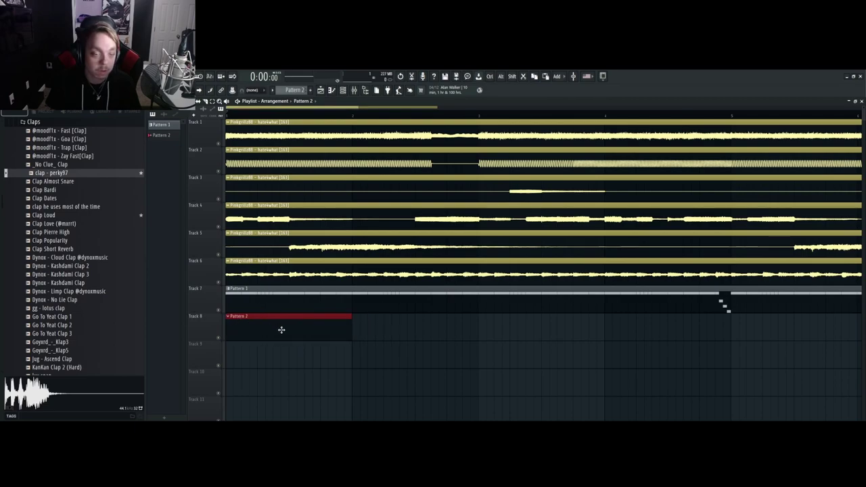
double_click(283, 331)
scroll(228, 310, "up", 3)
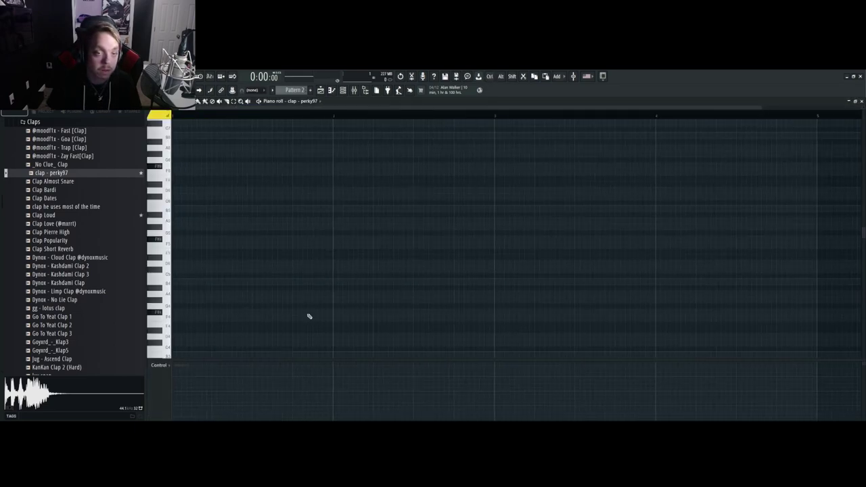
Place a C5 clap note in the middle of each of the first four bars while the pattern plays
key("space")
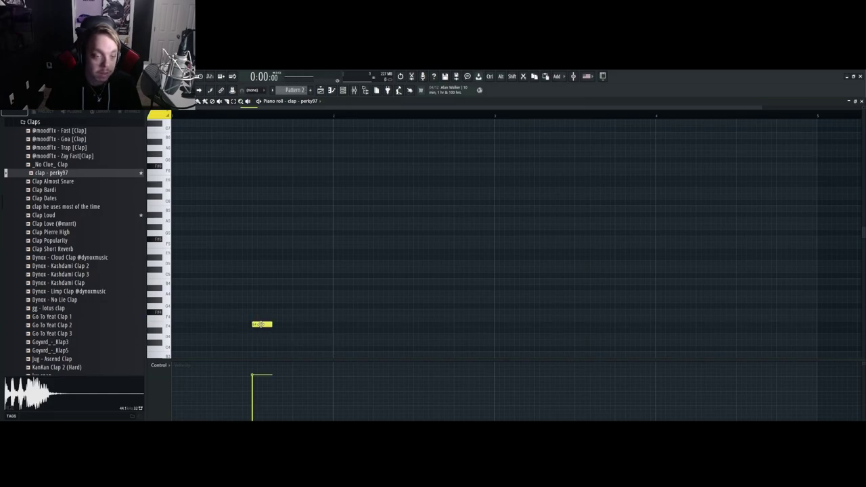
scroll(262, 329, "down", 1)
left_click(384, 276)
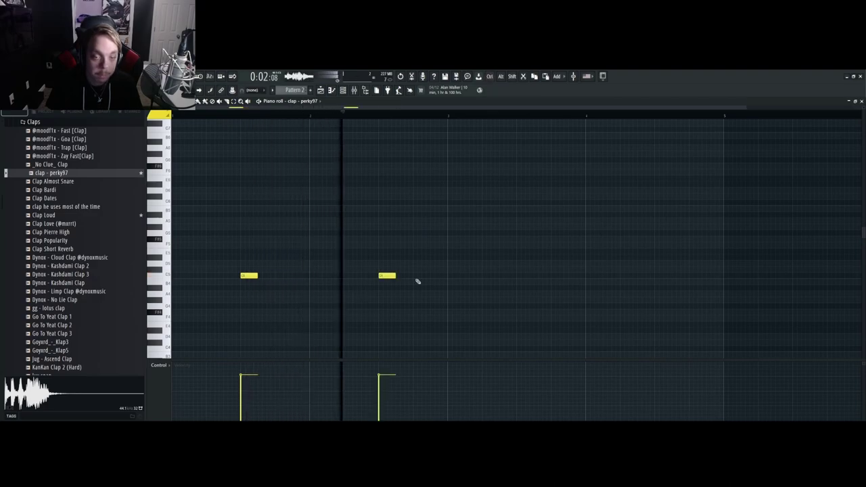
left_click(521, 276)
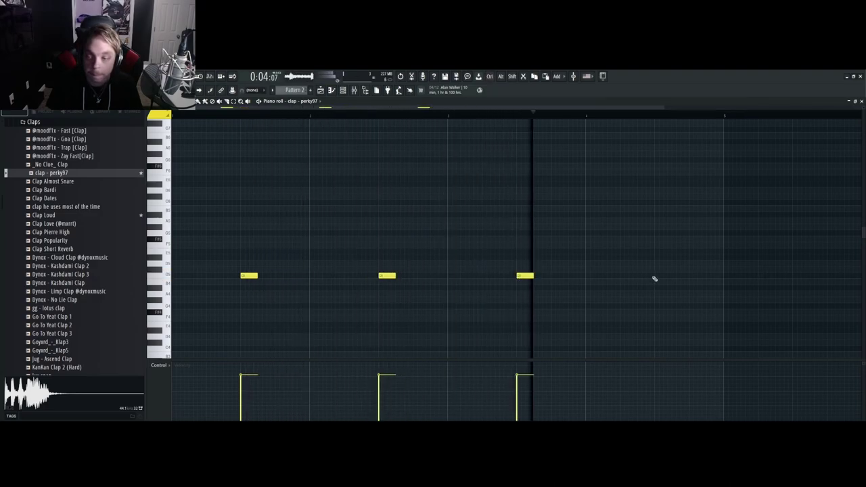
left_click(656, 276)
Duplicate the clap notes, keep only the first eight bars of them, and return to the playlist
scroll(704, 244, "down", 1)
key("ctrl+a")
key("ctrl+b")
key("ctrl+b")
scroll(559, 339, "down", 1)
key("ctrl+b")
scroll(559, 339, "down", 1)
left_click(860, 101)
scroll(719, 240, "down", 3)
double_click(612, 323)
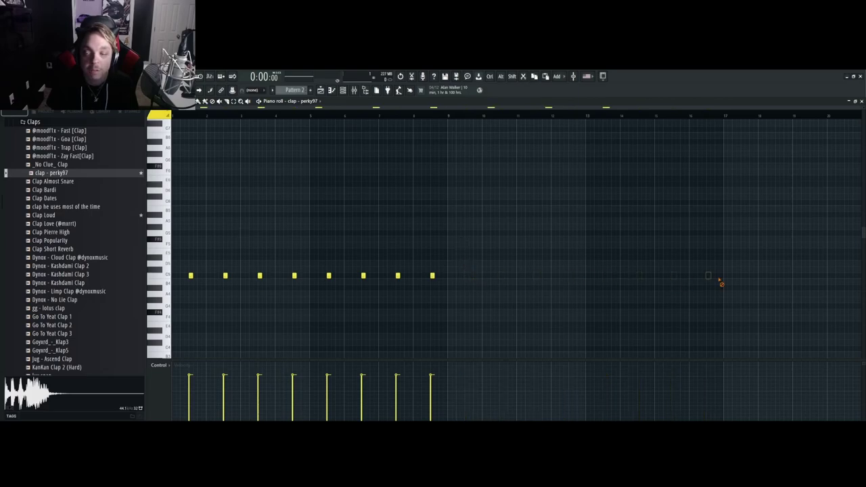
left_click(861, 101)
Play the arrangement from the start to hear the stems with the hi-hats and claps
key("space")
scroll(469, 292, "down", 2)
scroll(280, 323, "up", 3)
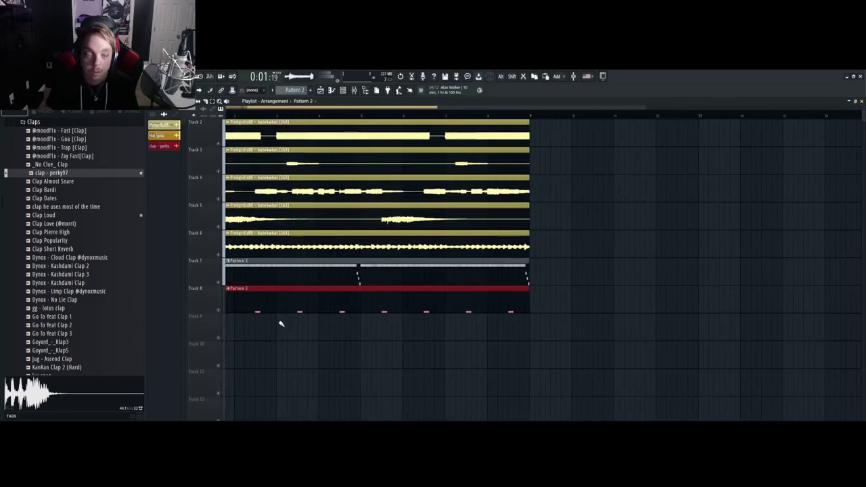
scroll(352, 362, "up", 2)
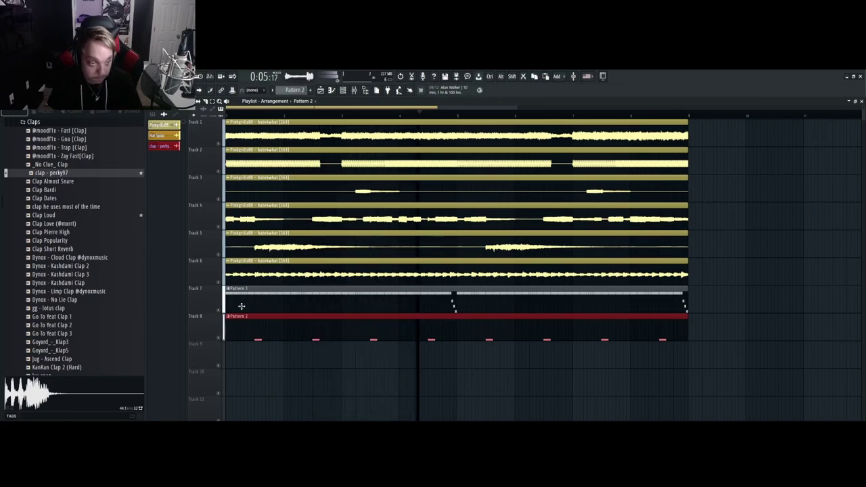
key("space")
Swap the Claps folder for the Kicks folder and audition the Kick_-_Rack sample
scroll(85, 254, "up", 4)
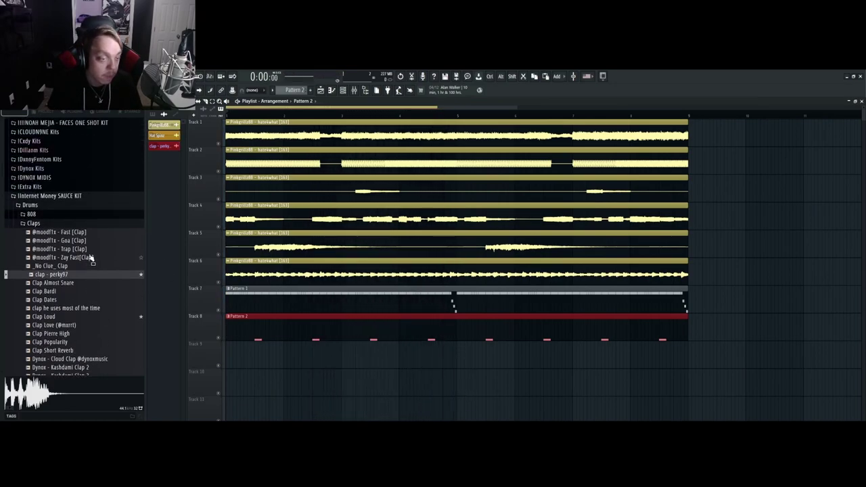
left_click(38, 223)
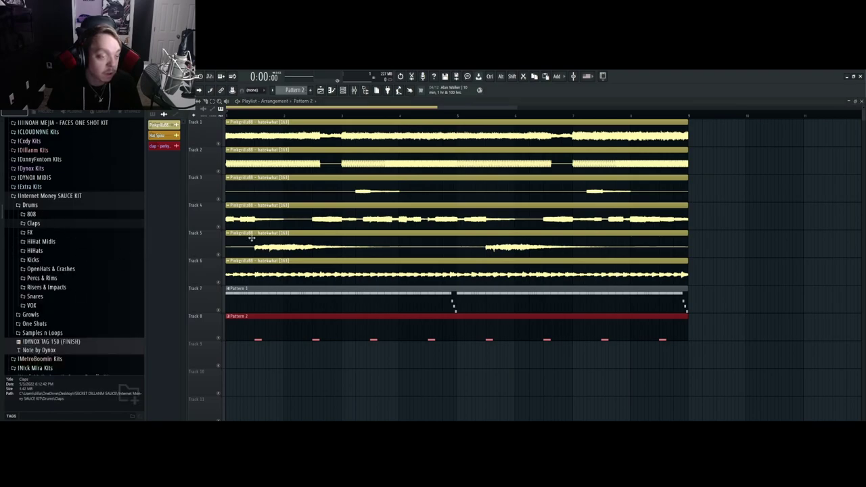
left_click(32, 260)
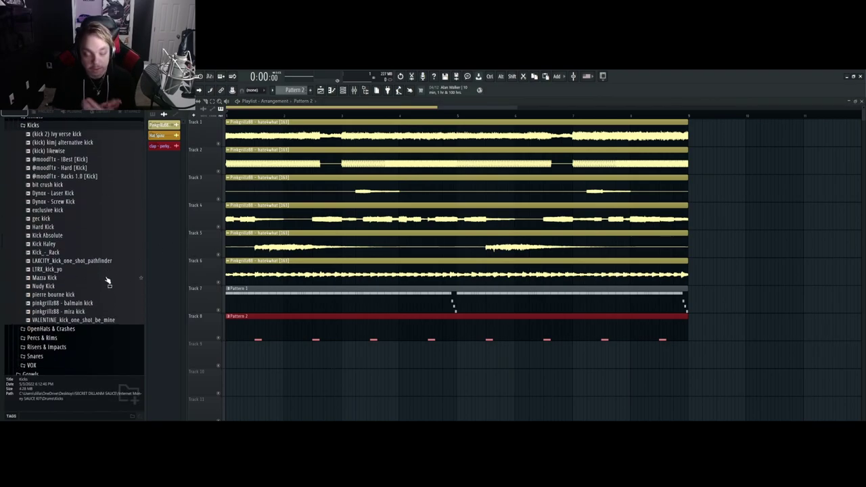
left_click(47, 253)
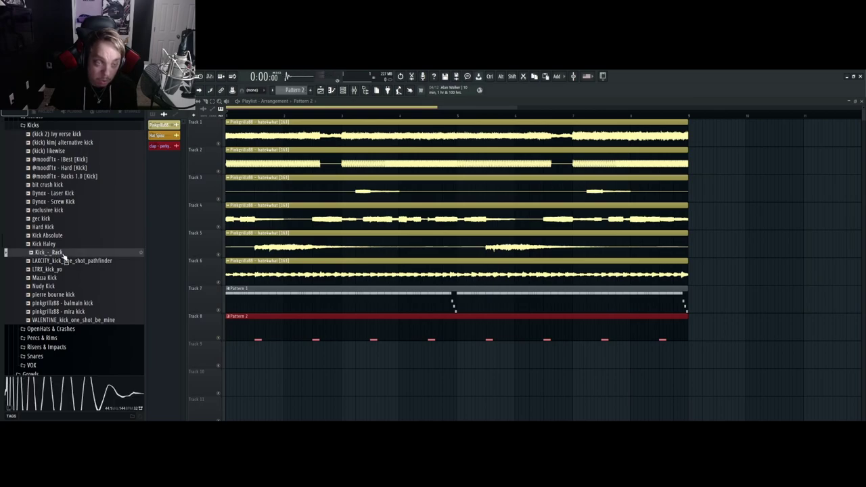
Load the Kick_-_Rack sample, place a new Pattern 3 at the start of Track 9 and open its piano roll
left_click_drag(88, 267, 318, 384)
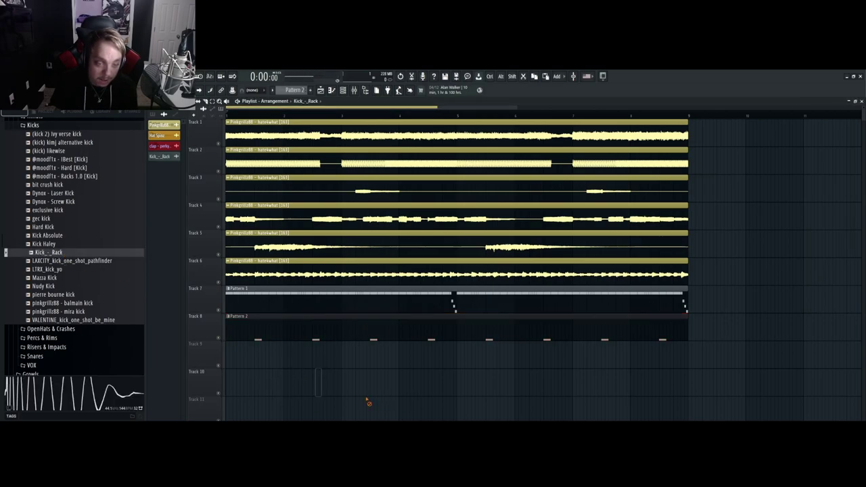
left_click(310, 90)
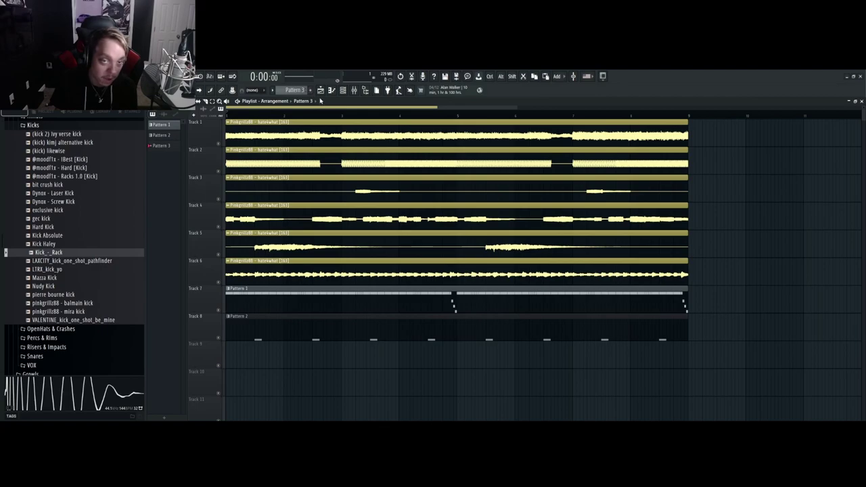
left_click_drag(296, 355, 206, 363)
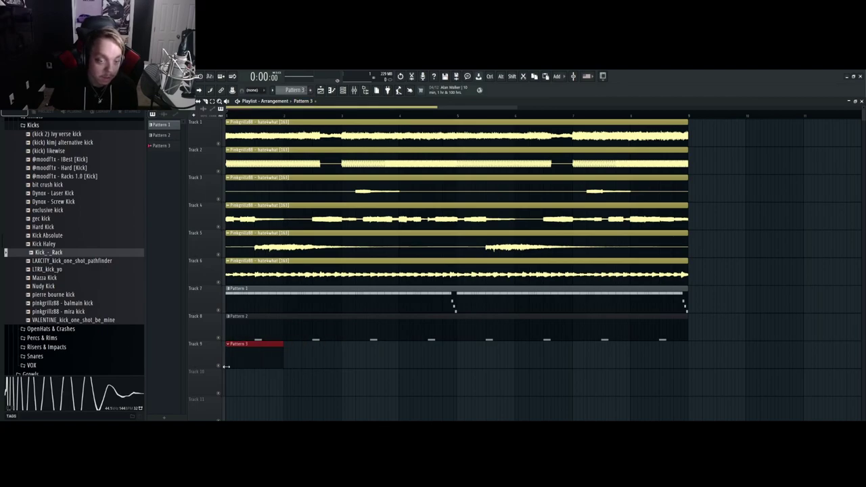
double_click(246, 356)
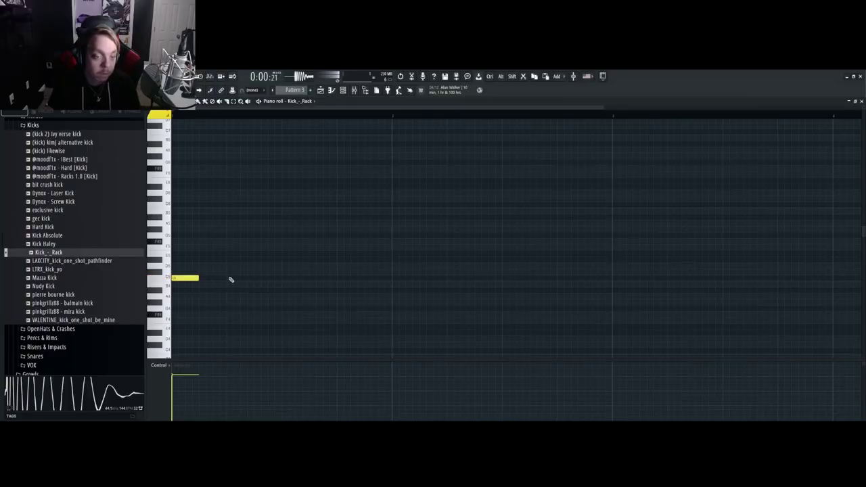
Place C5 kicks at the start of bar 1 and on beat 2 of bar 2, checking their timing against playback
key("space")
left_click(401, 278)
key("space")
scroll(472, 321, "down", 1)
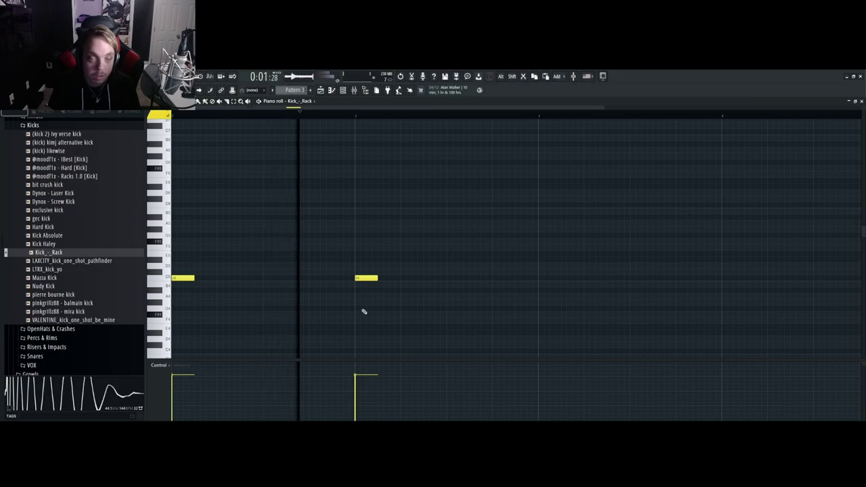
scroll(392, 288, "up", 1)
key("space")
left_click(407, 278)
right_click(359, 279)
scroll(305, 283, "down", 1)
key("space")
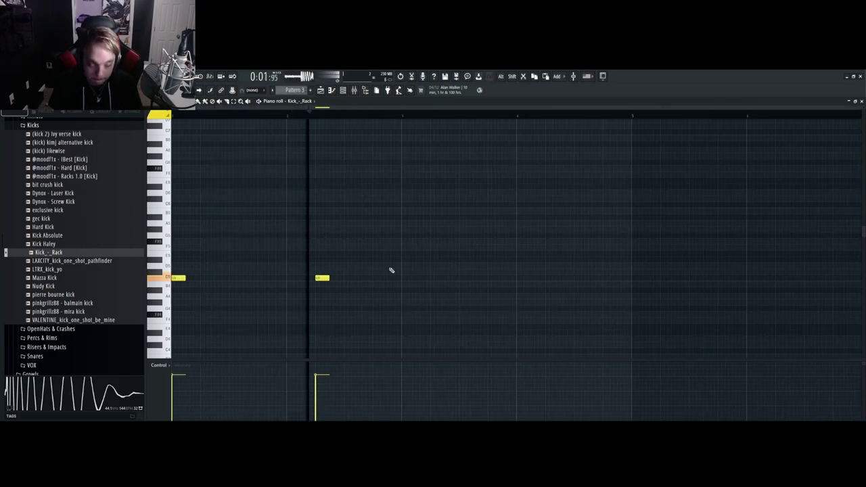
Add a third C5 kick halfway between beats 3 and 4 of bar 2 while testing its timing in playback
scroll(367, 277, "up", 1)
left_click_drag(333, 273, 319, 278)
scroll(366, 291, "down", 1)
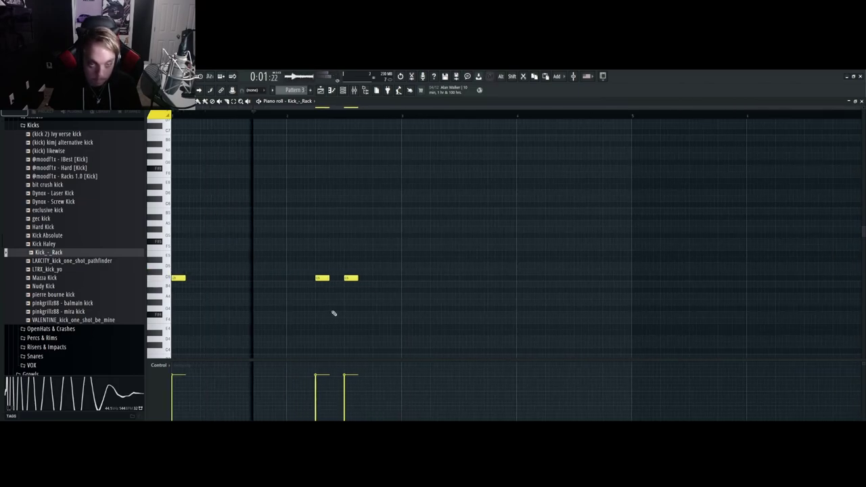
key("space")
scroll(372, 283, "up", 1)
left_click(370, 278)
scroll(363, 285, "down", 1)
key("space")
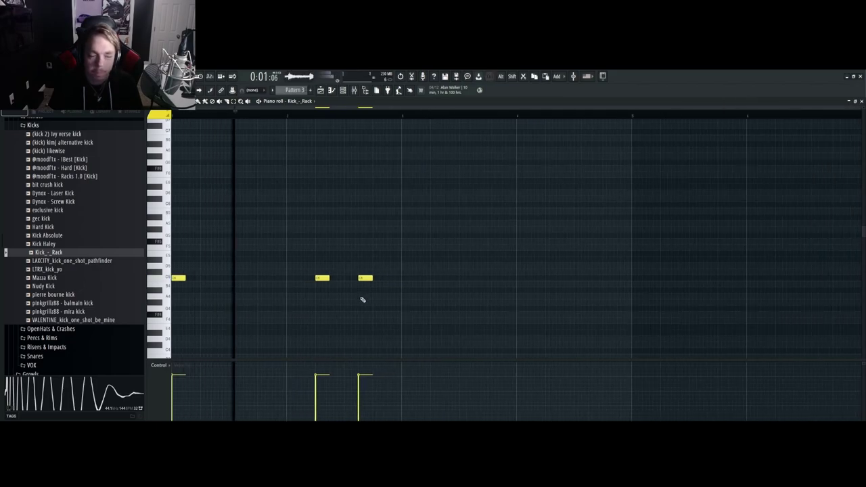
Add C5 kicks at the start of bar 3, on beat 4 of bar 3 and on beat 2 of bar 4
left_click(406, 277)
scroll(422, 294, "down", 1)
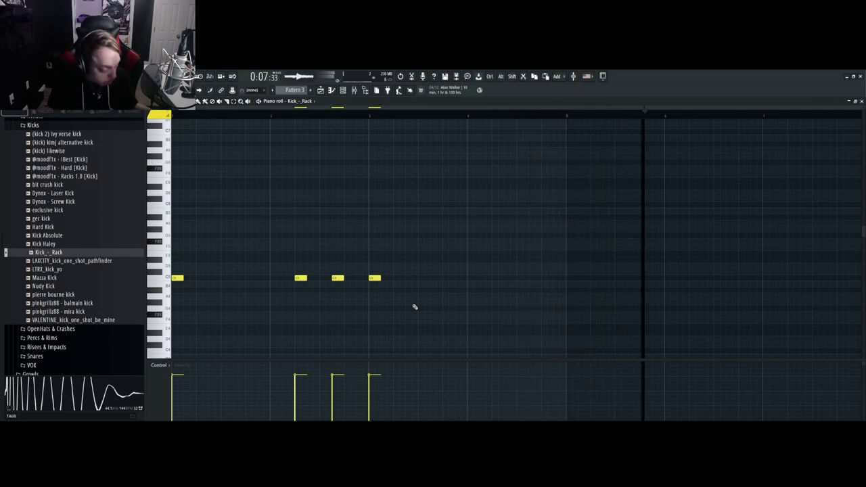
key("space")
key("space")
scroll(422, 289, "up", 1, "ctrl")
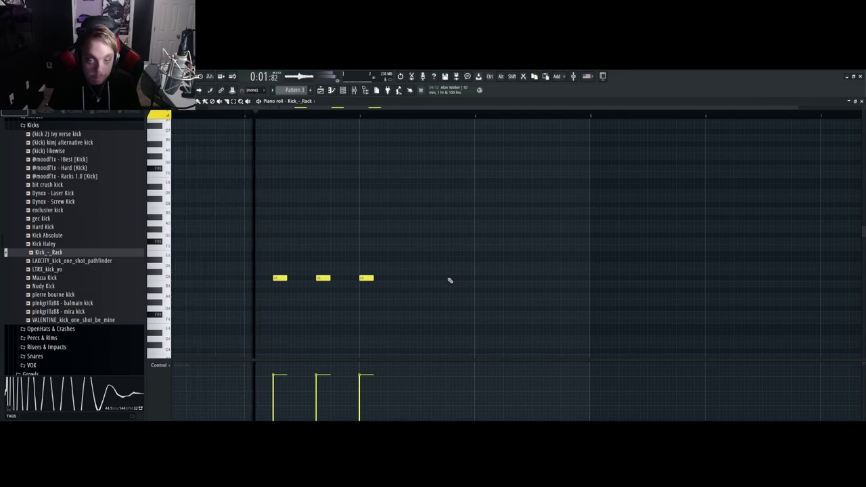
left_click(450, 278)
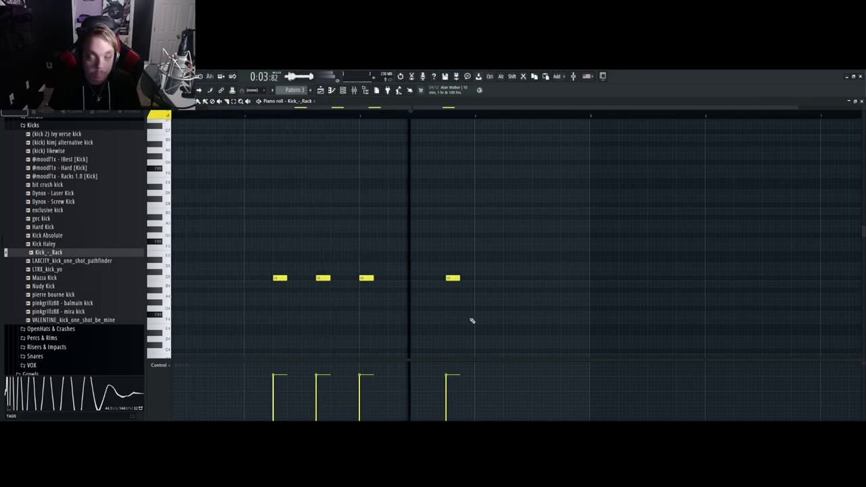
left_click(502, 278)
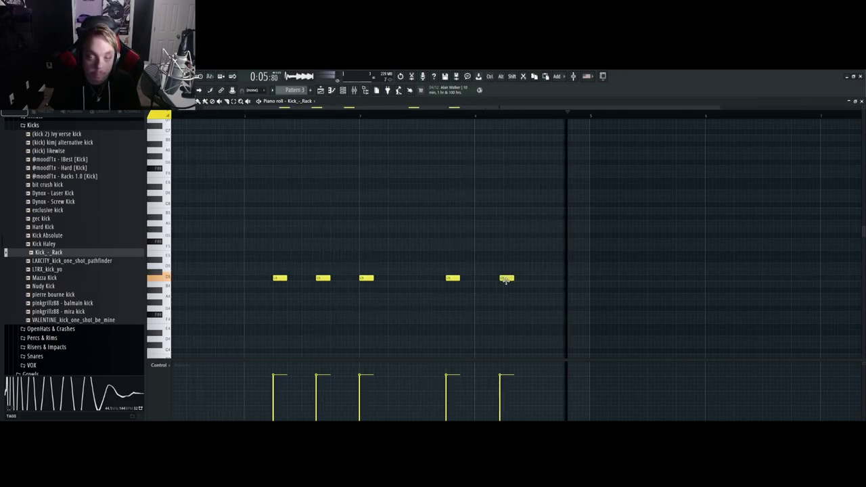
scroll(507, 279, "down", 2, "ctrl")
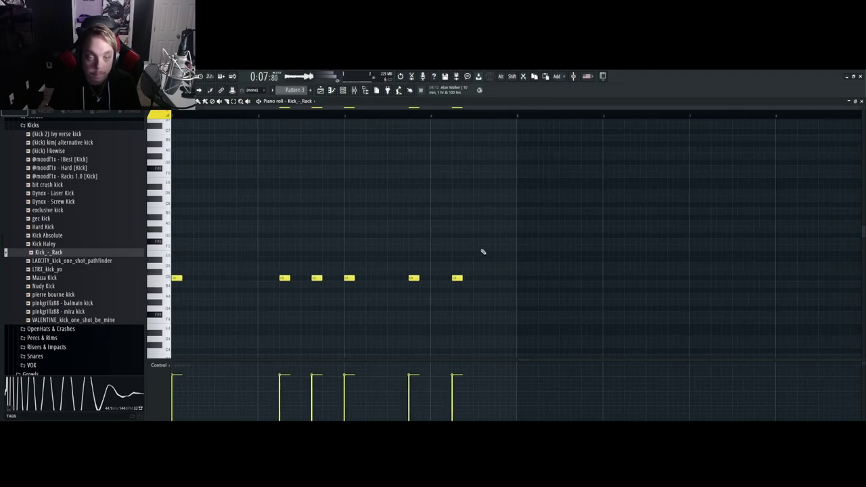
Duplicate the first four bars of kicks into bars 5 to 8 and play the arrangement in the playlist
left_click_drag(517, 117, 171, 122)
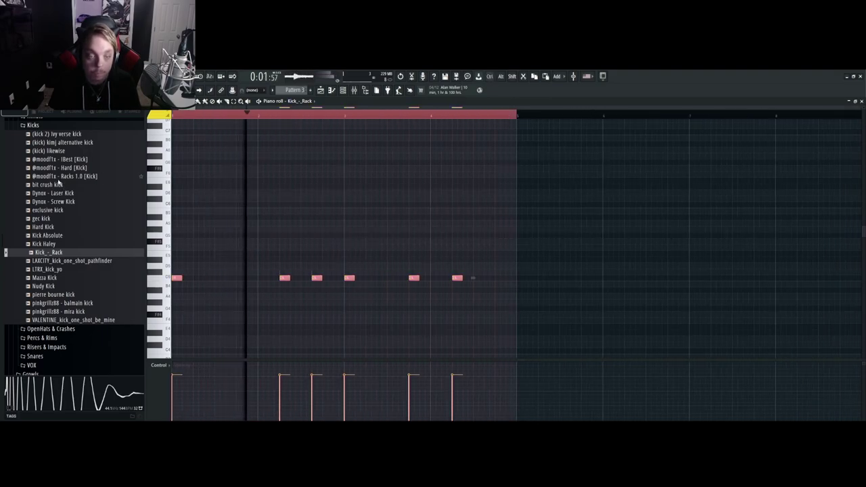
key("ctrl+b")
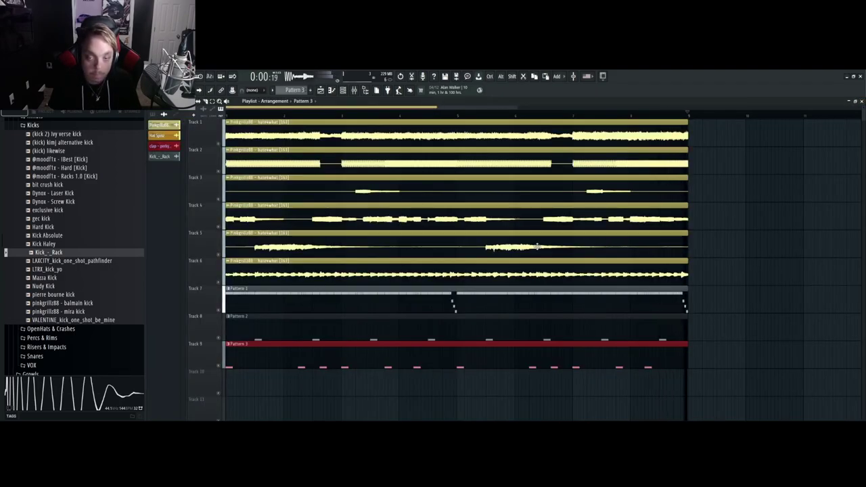
scroll(516, 259, "down", 3)
scroll(481, 280, "up", 3)
key("space")
left_click(763, 387)
right_click(764, 387)
right_click(384, 411, "ctrl")
scroll(85, 300, "up", 3)
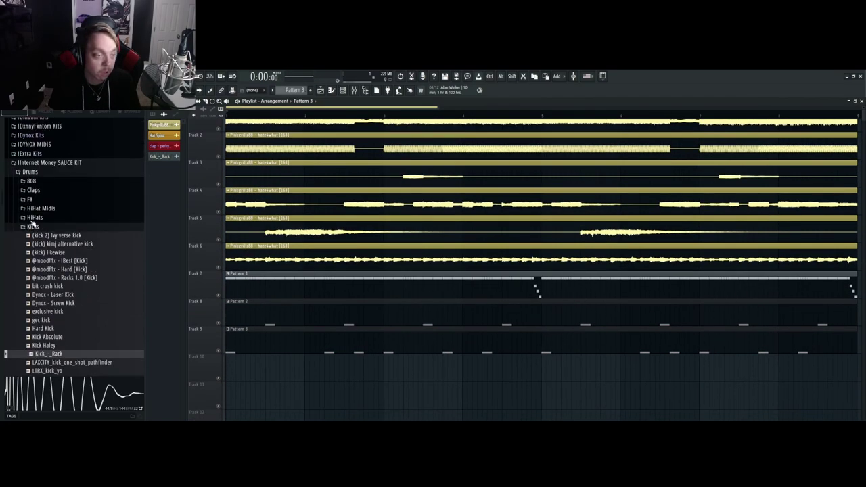
Swap the Kicks folder for OpenHats & Crashes and load the oh - cloud 9 sample, keeping no audio clip in the playlist
left_click(37, 226)
left_click(35, 227)
left_click(60, 236)
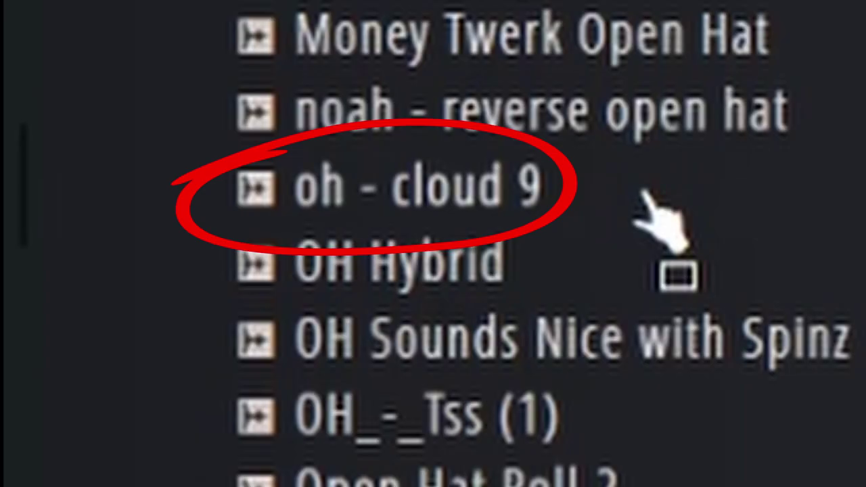
left_click(643, 195)
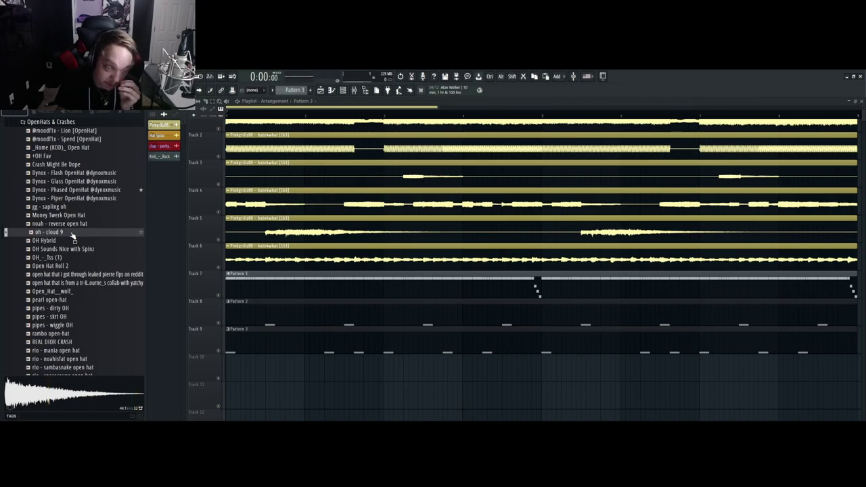
left_click_drag(72, 234, 264, 369)
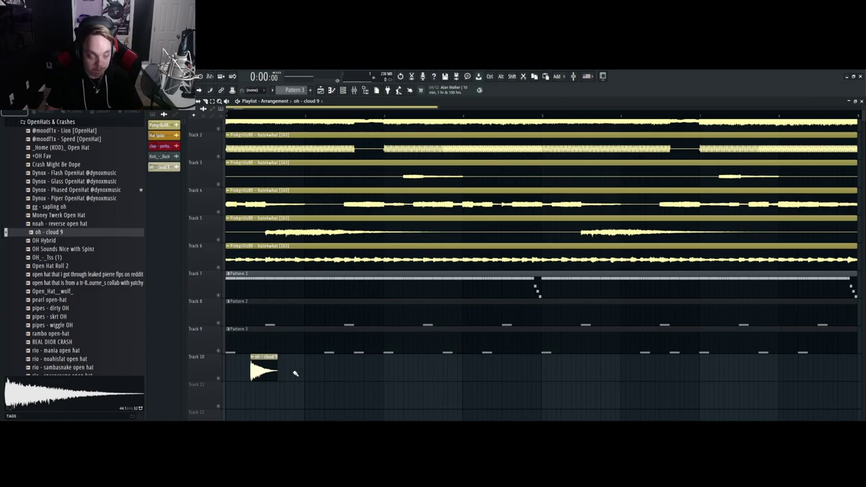
right_click(270, 372)
Place a new Pattern 4 at the start of Track 10 and open it in the piano roll
scroll(264, 370, "up", 2)
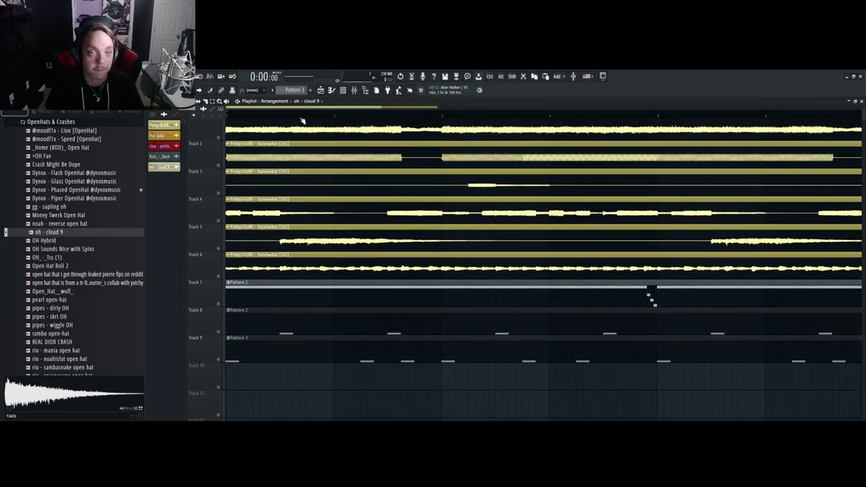
left_click(311, 91)
left_click(279, 370)
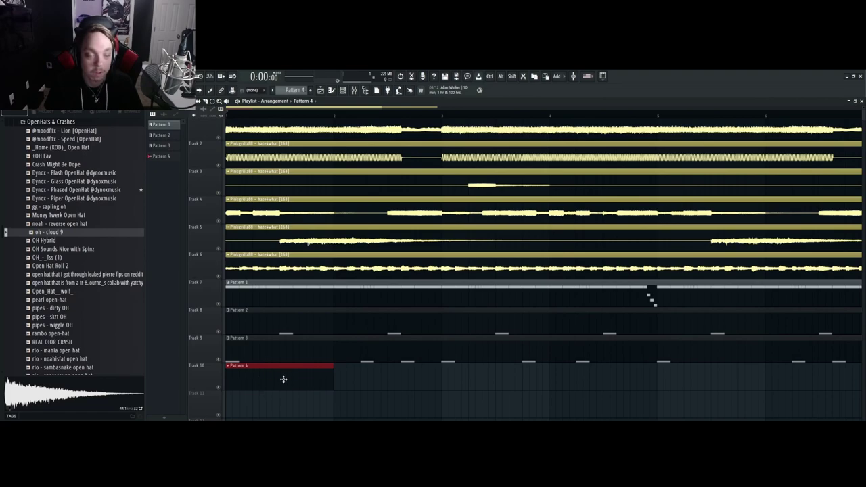
double_click(284, 379)
Place C5 open hat notes at the start of bar 1, on beat 2 of bar 2 and at the start of bar 3
left_click(174, 291)
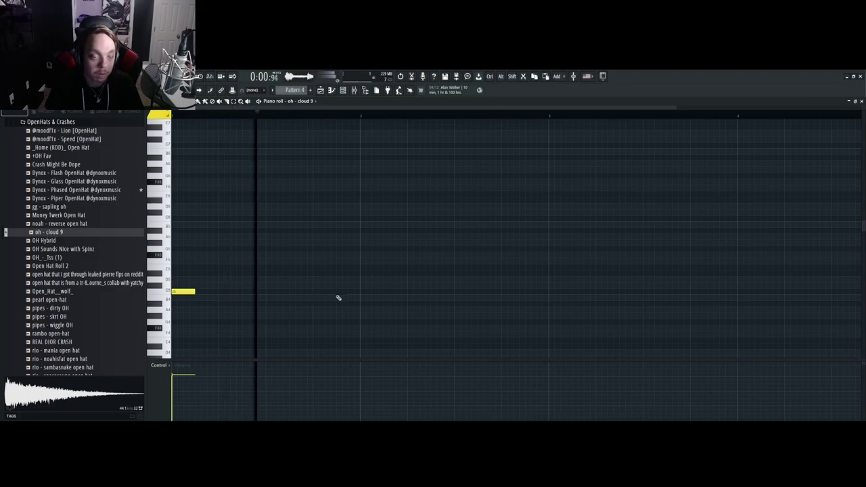
key("space")
scroll(446, 304, "down", 3)
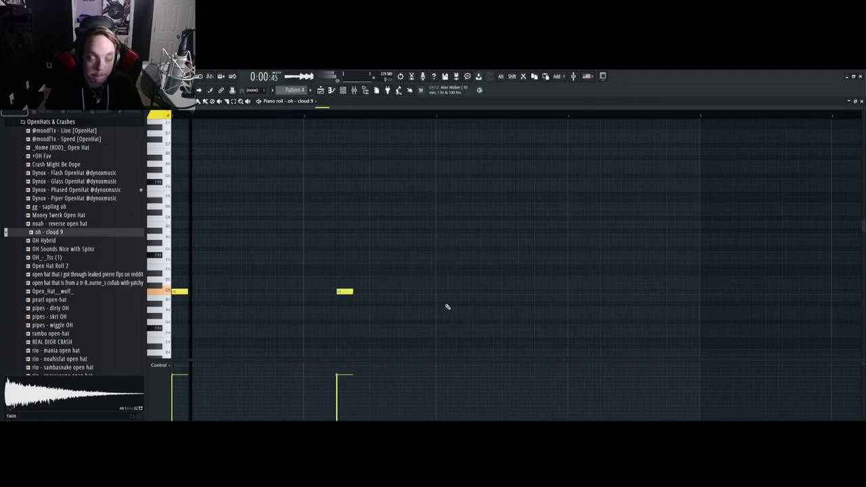
scroll(399, 304, "up", 2)
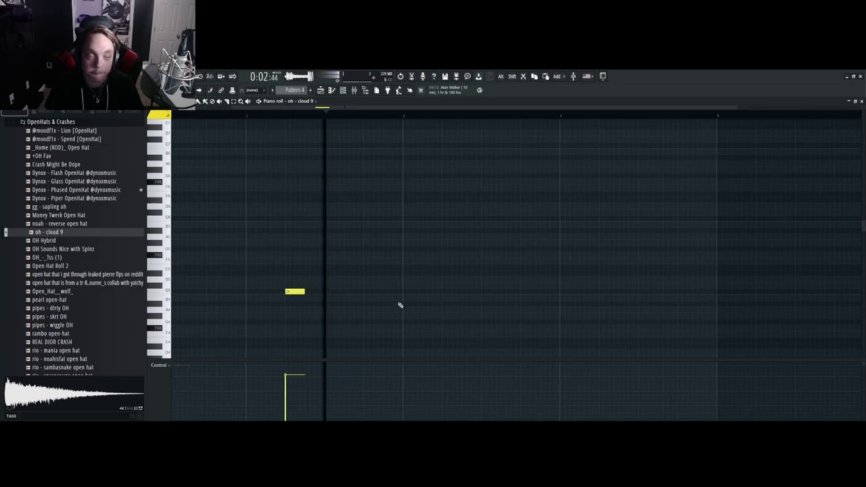
left_click(410, 291)
key("space")
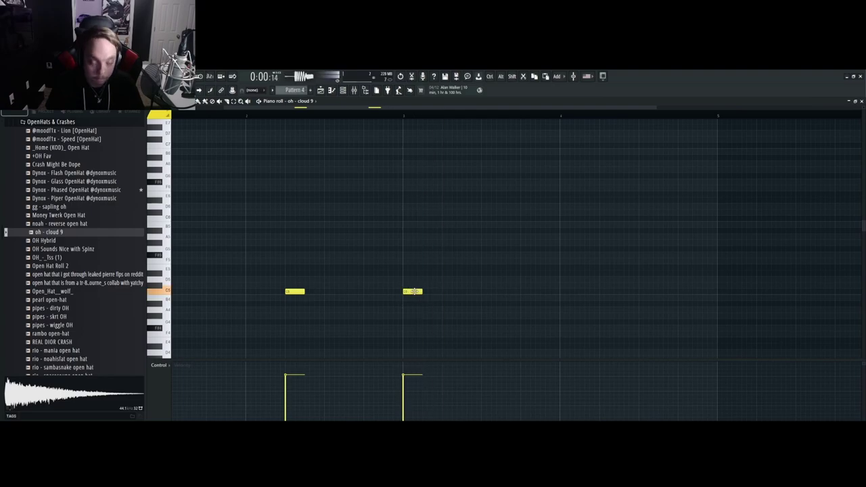
scroll(414, 292, "down", 2)
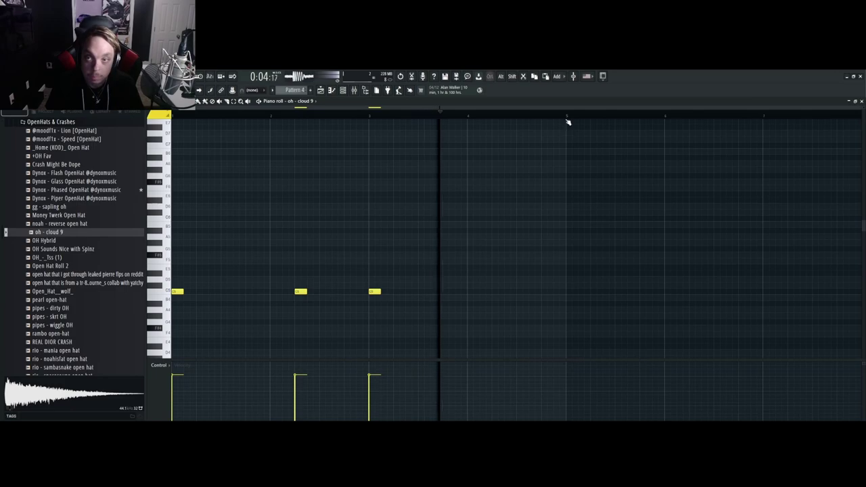
Duplicate the first four bars of open hats into bars 5 to 8 and return to the playlist
left_click_drag(566, 120, 91, 170)
key("ctrl+b")
scroll(534, 280, "down", 2)
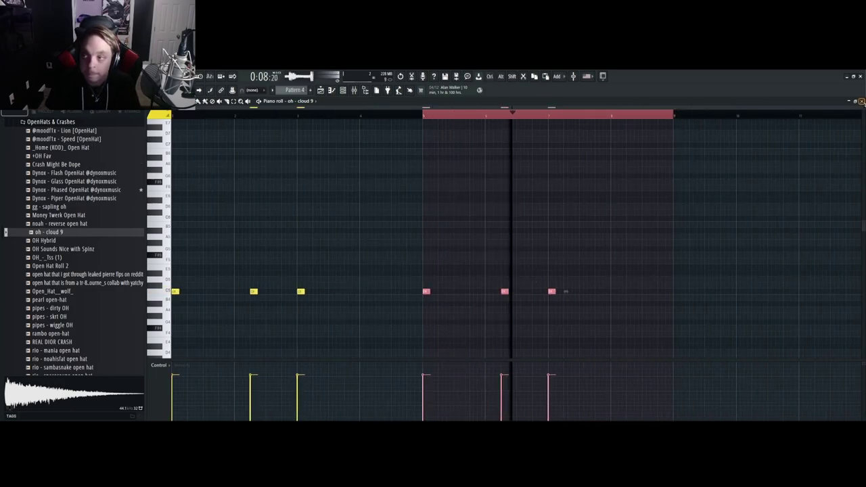
key("F5")
Reopen the open hat pattern, lower the velocity of all its notes and return to the playlist
double_click(456, 377)
scroll(448, 329, "left", 2)
left_click_drag(579, 331, 170, 251, "ctrl")
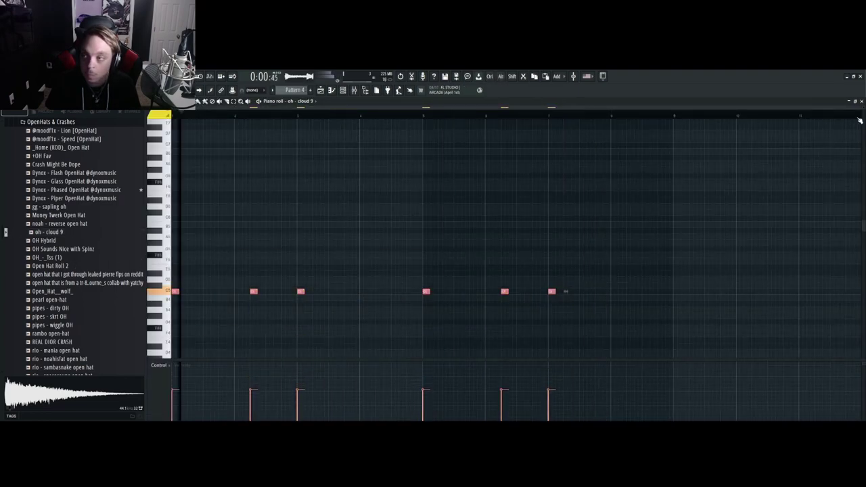
key("F5")
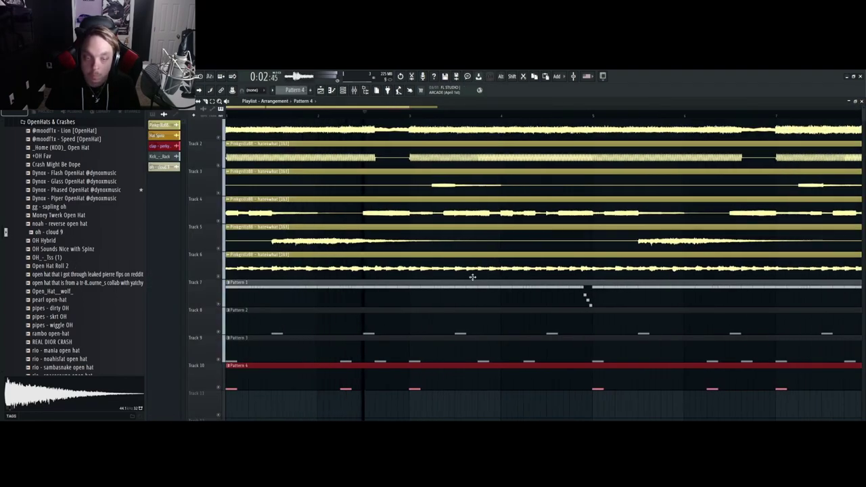
Raise the velocity of all the open hat notes slightly and close the piano roll
key("F7")
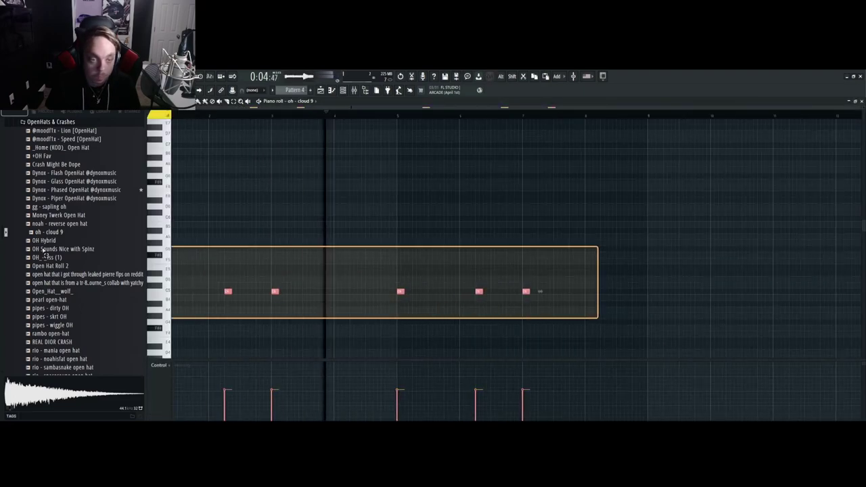
scroll(202, 269, "up", 1, "alt")
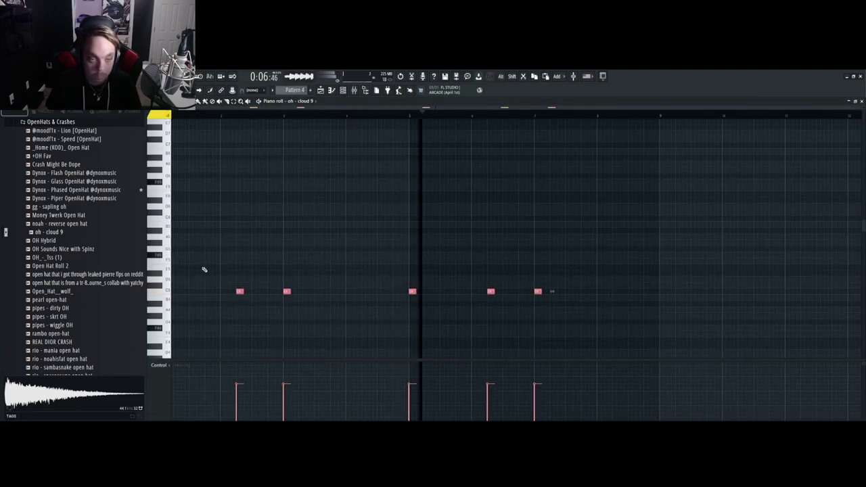
scroll(209, 278, "left", 1)
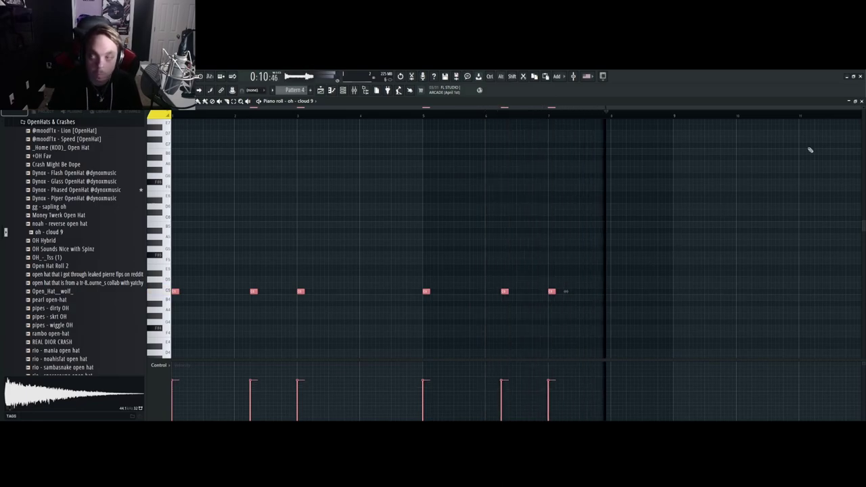
left_click(860, 101)
Extend the Pattern 4 clip on Track 10 to the start of bar 9 to match the other clips
scroll(502, 276, "down", 3, "ctrl")
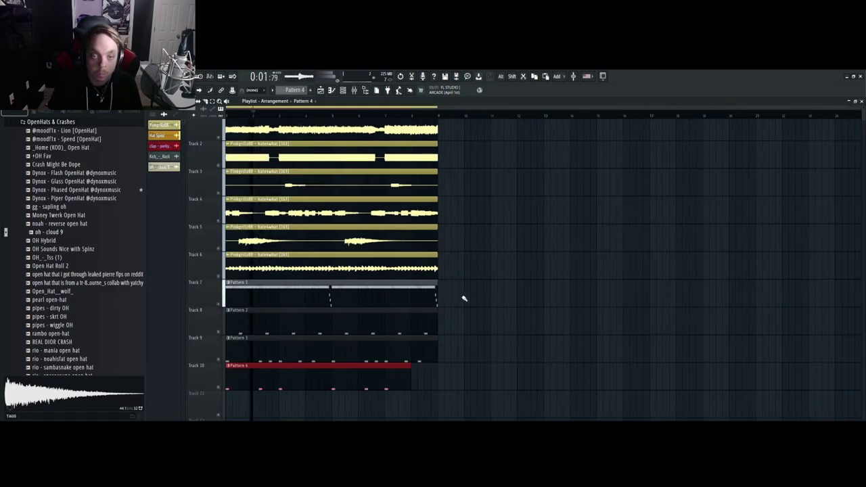
left_click_drag(411, 382, 440, 383)
left_click(459, 382)
right_click(460, 381)
scroll(460, 325, "up", 1)
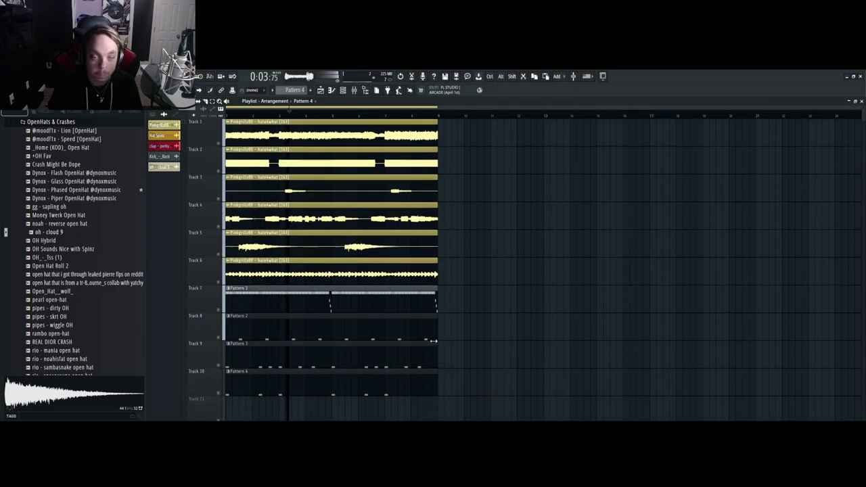
scroll(309, 306, "up", 5)
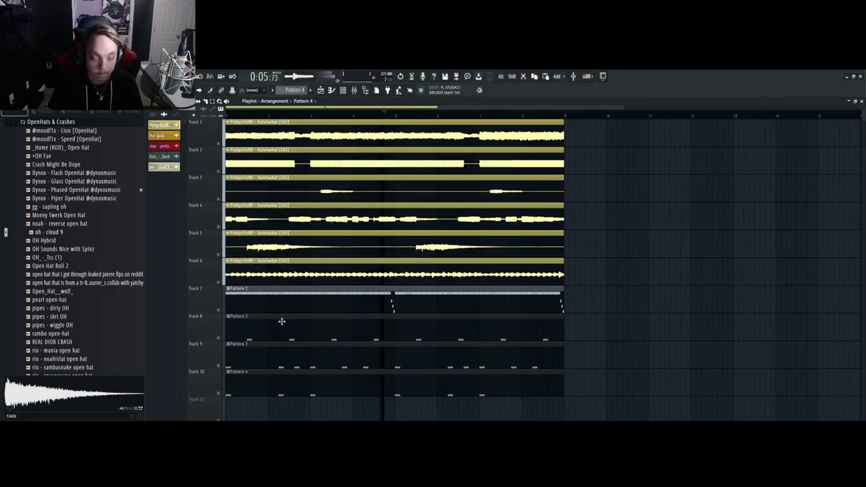
Stop playback and switch the sample browser from the OpenHats & Crashes folder to the 808 folder of the same kit
key("space")
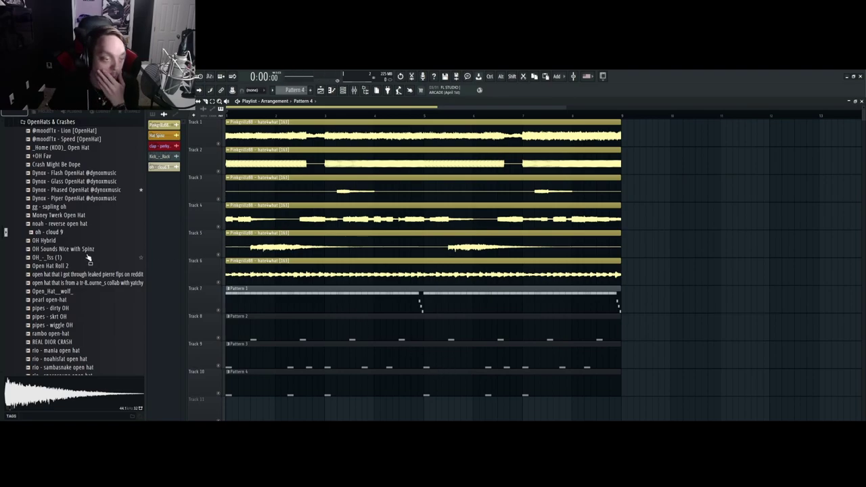
scroll(87, 258, "up", 4)
left_click(58, 227)
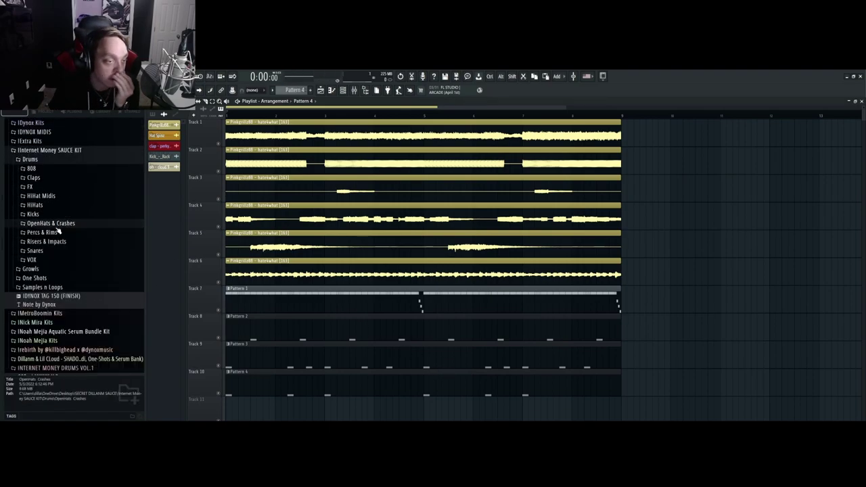
left_click(31, 169)
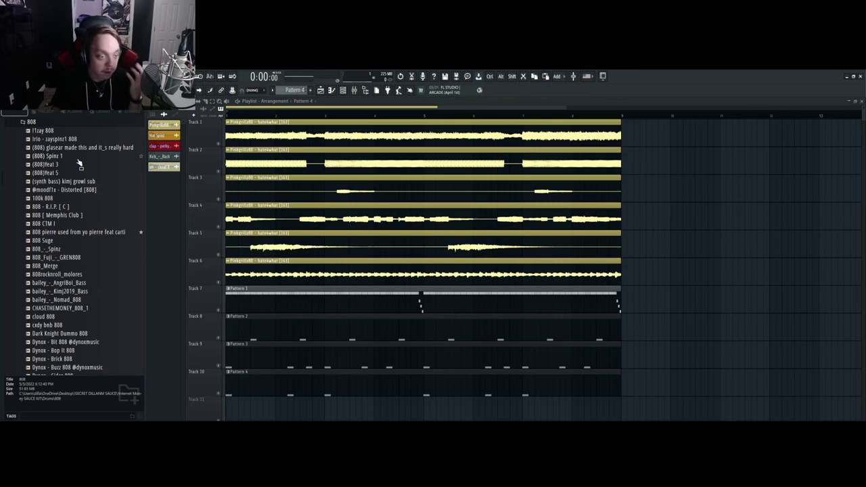
Audition 808 samples from CHASETHEMONEY_808_1 to cxdy bnb 808 and from Irio - zayspinz1 808 to 808 - R.I.P. [ C ]
left_click(66, 310)
key("Down")
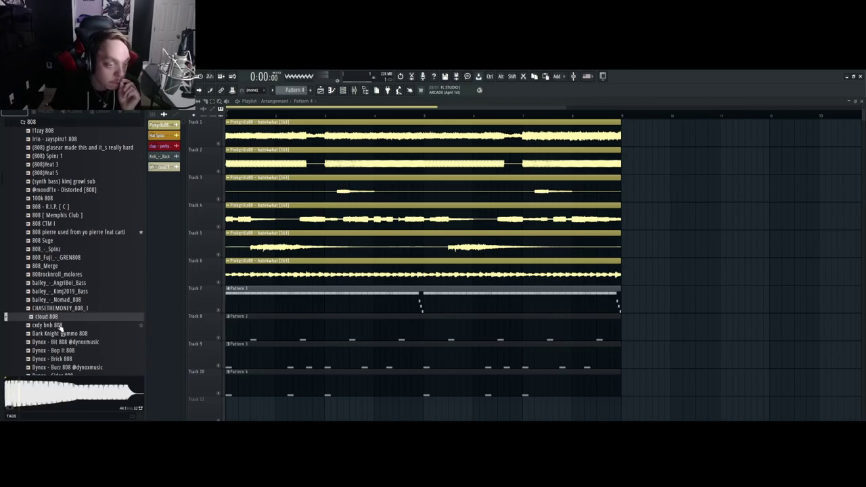
key("Down")
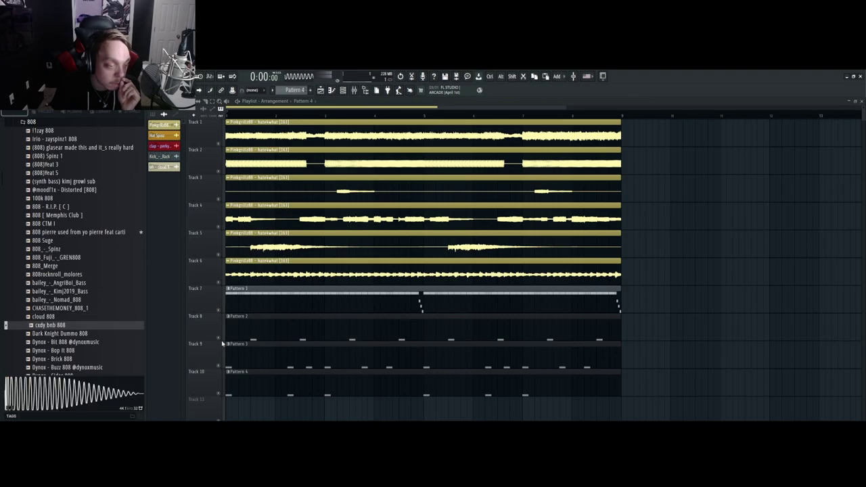
left_click(53, 140)
key("Down")
key("Down")
key("Down")
key("Down")
key("Down")
key("Down")
key("Down")
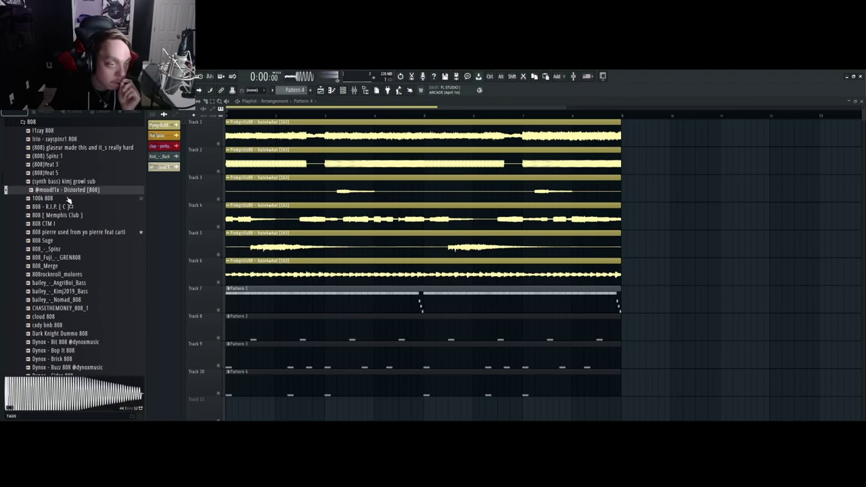
key("Down")
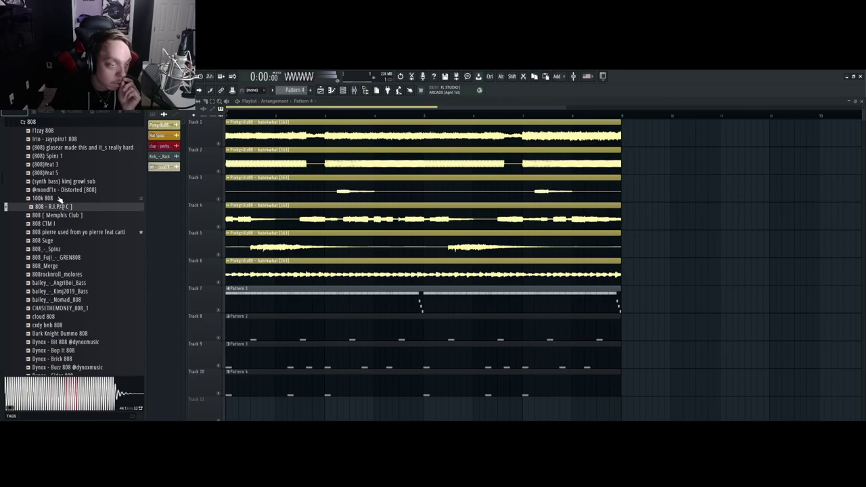
Preview the 100k 808 sample and load it into the project as a new channel
left_click(52, 198)
left_click_drag(46, 199, 695, 274)
right_click(716, 274)
Create a new empty Pattern 5 and place its clip at bar 1 on Track 11
scroll(676, 270, "down", 4)
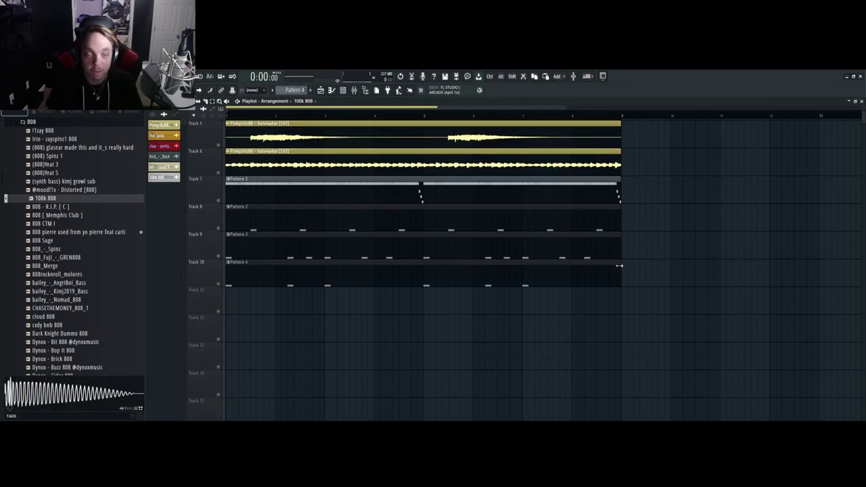
left_click(305, 89)
left_click_drag(289, 294, 234, 303)
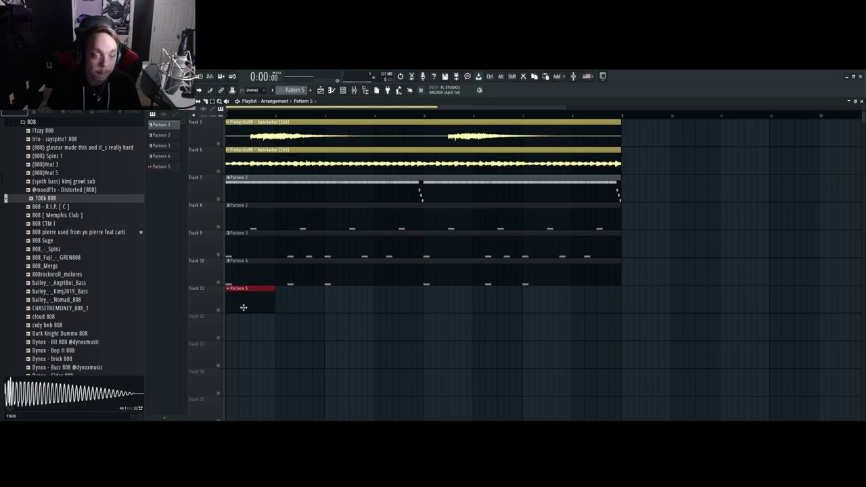
In Pattern 5's piano roll, add a 100k 808 note at the start of bar 1 and tune it by ear to G8
double_click(243, 307)
scroll(179, 250, "up", 1)
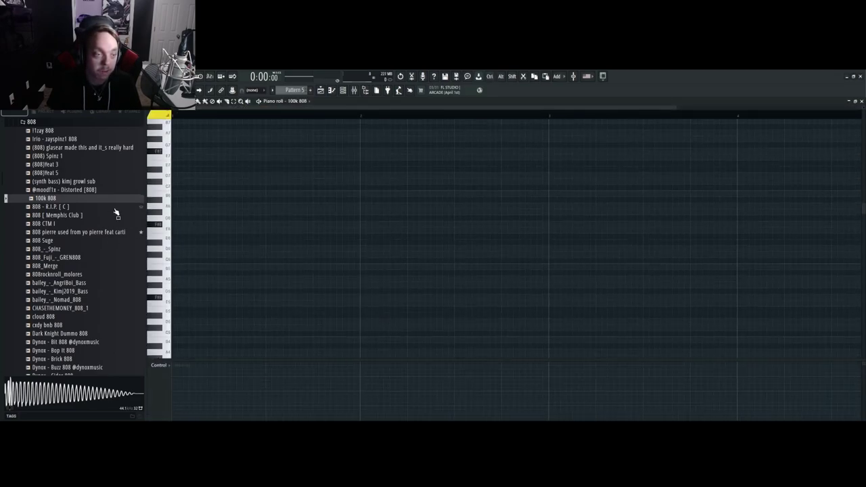
scroll(177, 161, "up", 1)
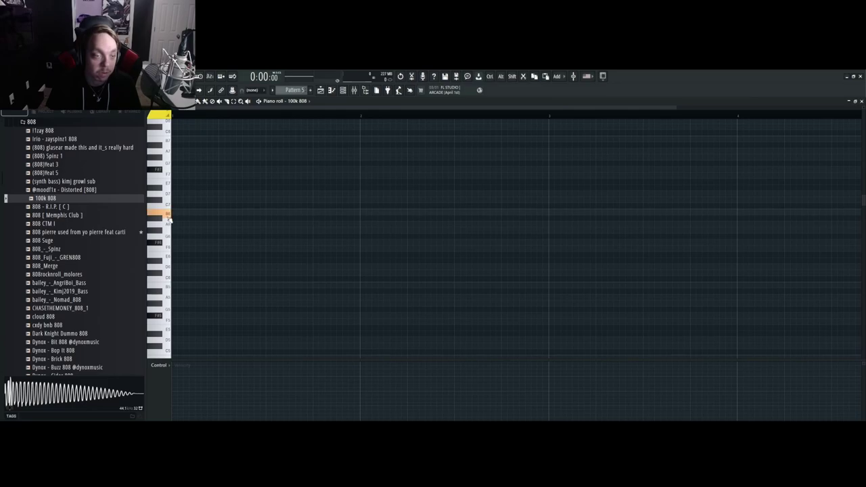
scroll(168, 160, "down", 2)
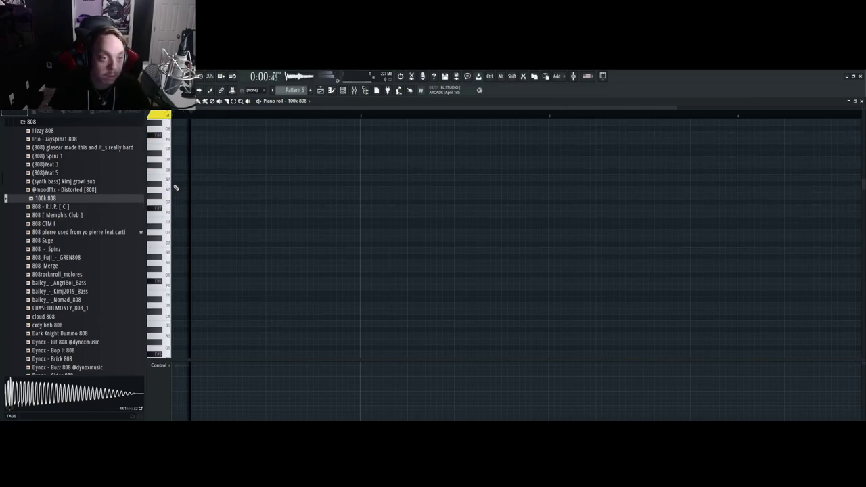
key("space")
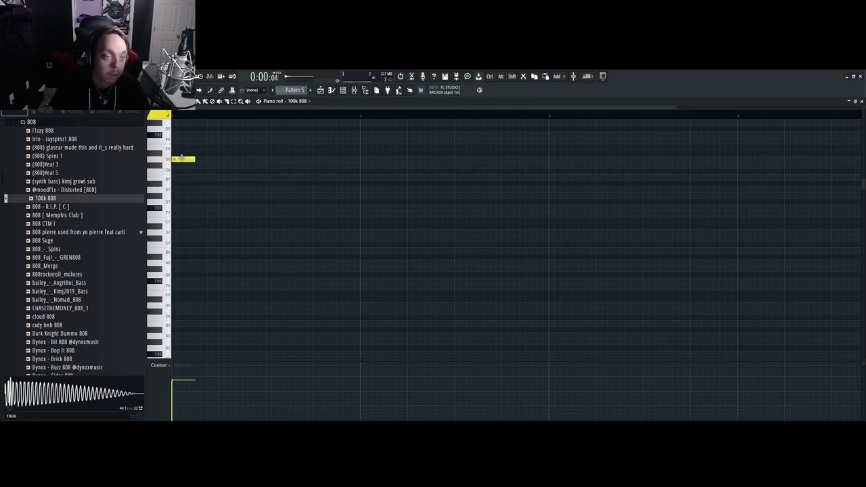
key("space")
left_click_drag(181, 157, 180, 142)
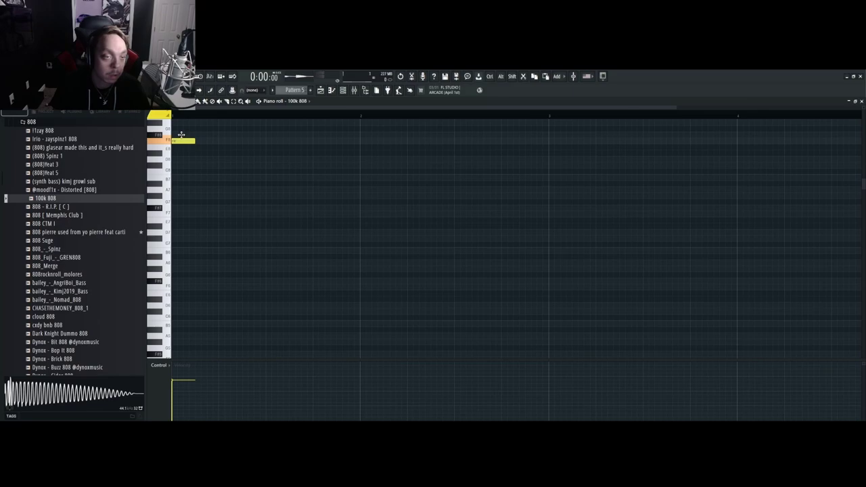
key("space")
left_click_drag(183, 134, 182, 129)
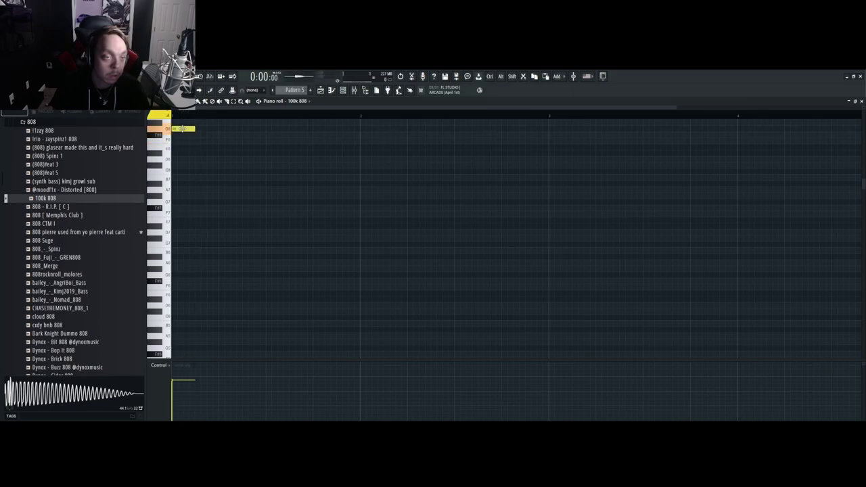
scroll(182, 131, "up", 2)
key("space")
Raise the first 808 note's velocity to maximum and add three more G8 notes in bar 2
left_click_drag(203, 195, 176, 148, "ctrl")
scroll(189, 167, "up", 2, "alt")
key("space")
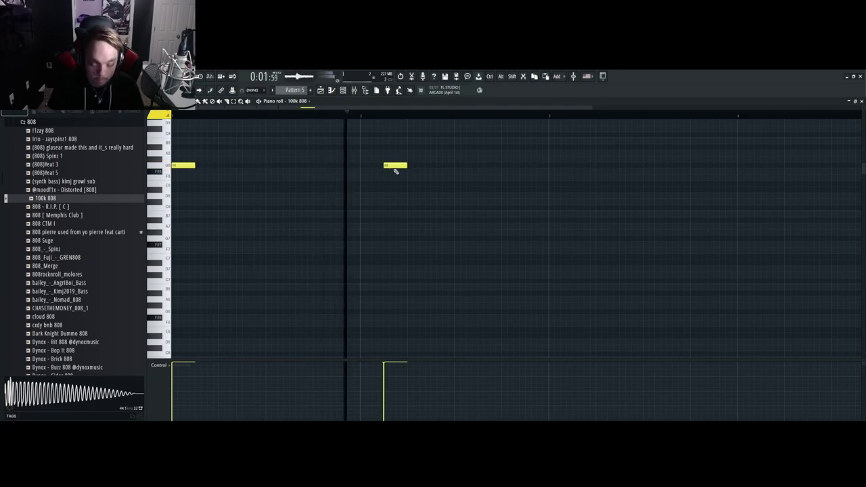
key("space")
left_click(452, 166)
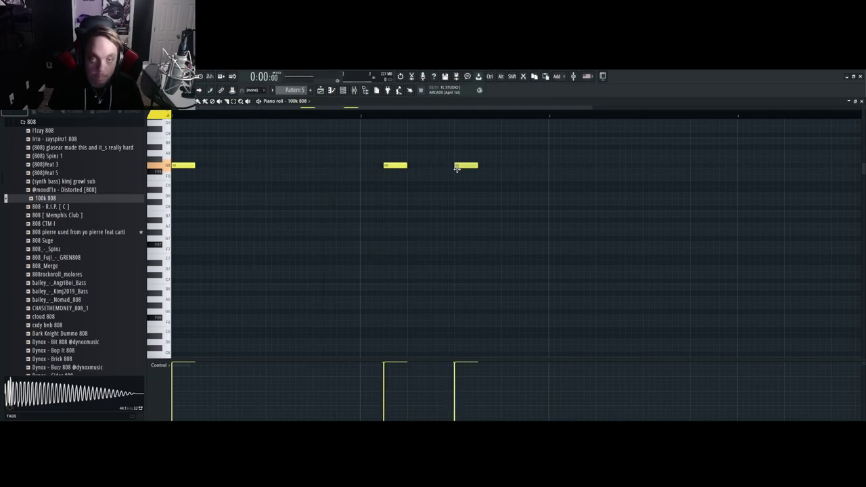
scroll(459, 173, "down", 3, "ctrl")
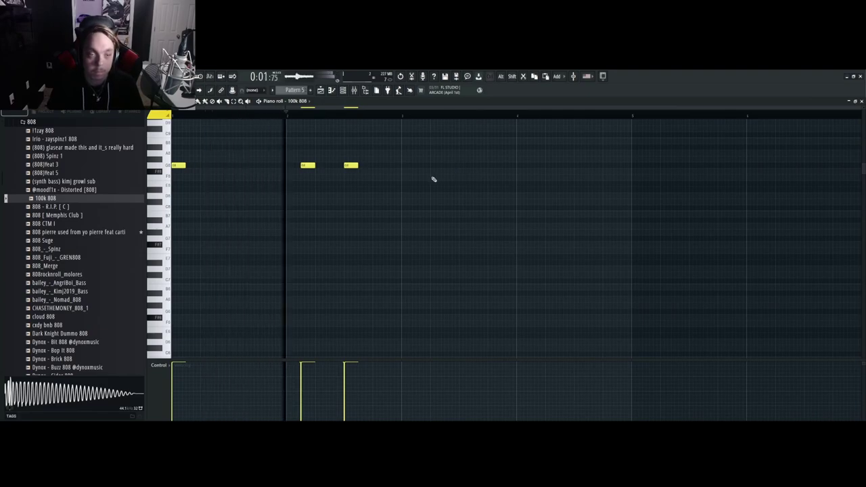
key("space")
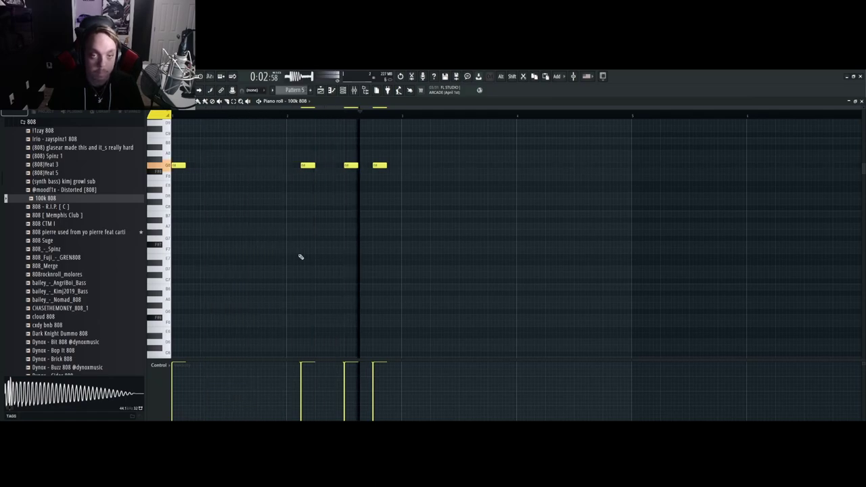
Duplicate the 808 notes into bars 3 and 4, shift the copies to start at bar 3, and add two more notes in bar 3
left_click_drag(441, 192, 234, 152)
key("ctrl+b")
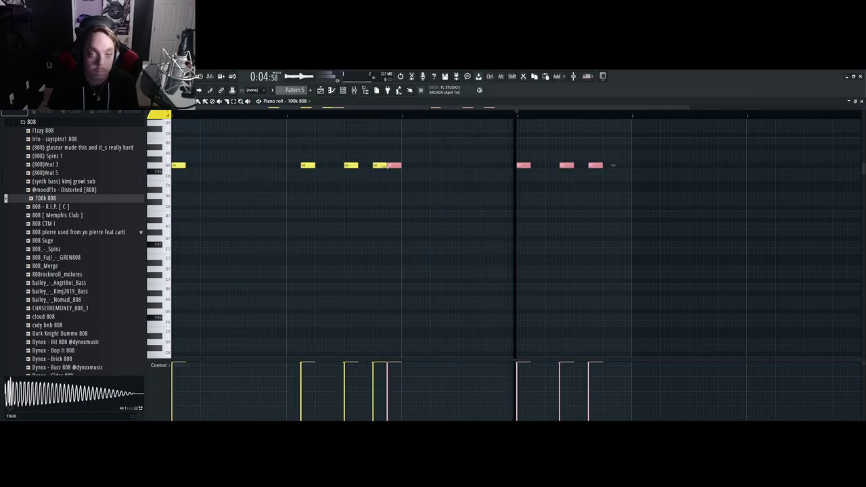
left_click_drag(396, 164, 410, 165)
left_click(523, 226)
right_click(521, 226)
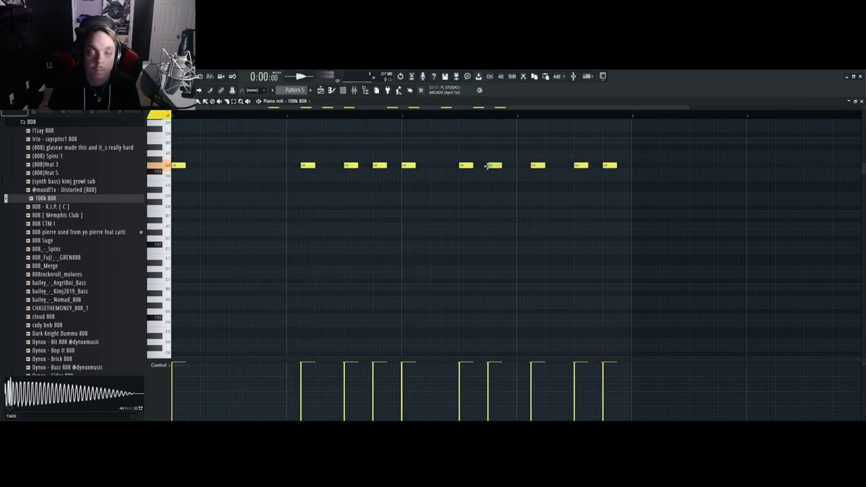
scroll(485, 166, "down", 2)
key("space")
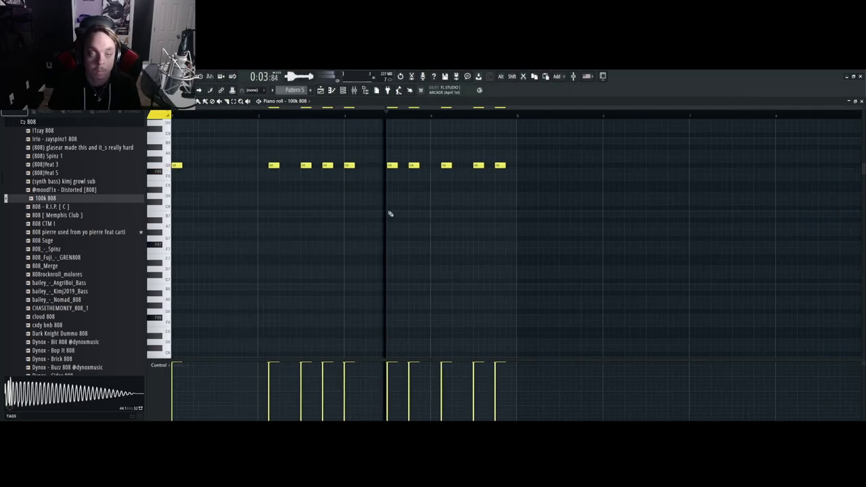
Transpose all the 808 notes down three octaves to G5
key("space")
key("ctrl+a")
key("ctrl+Down")
key("ctrl+Down")
key("ctrl+Down")
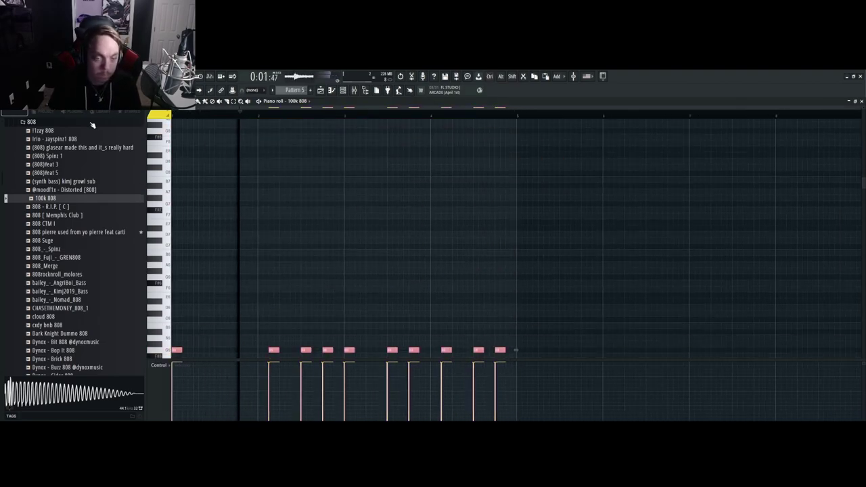
Lower the velocity of all the 808 notes slightly, lengthen each to meet the one after it, and close the piano roll
scroll(315, 197, "down", 2)
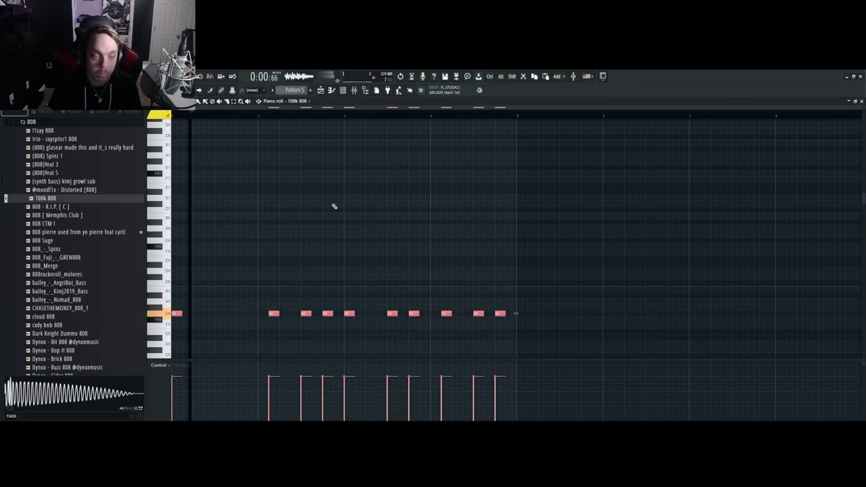
key("ctrl+l")
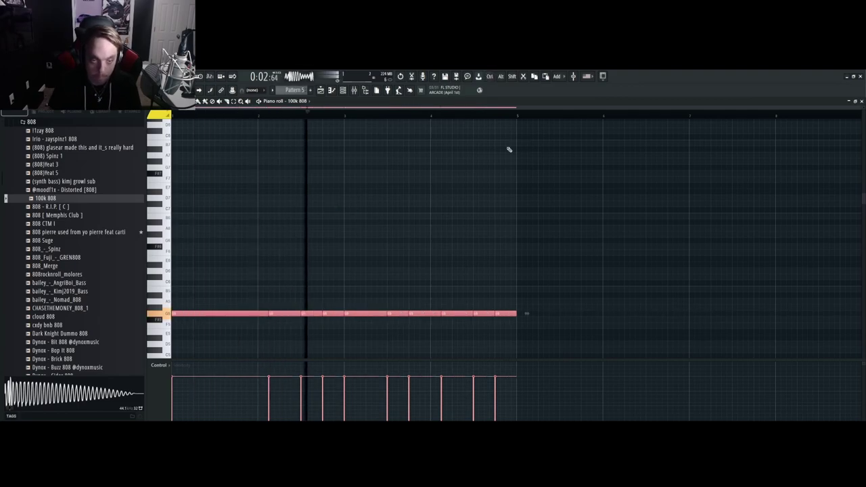
left_click(861, 101)
Duplicate the Pattern 5 clip on Track 11 into bars 5 to 8
scroll(506, 229, "down", 2)
left_click_drag(415, 338, 342, 304)
key("ctrl+b")
scroll(379, 324, "down", 2)
scroll(416, 337, "up", 2)
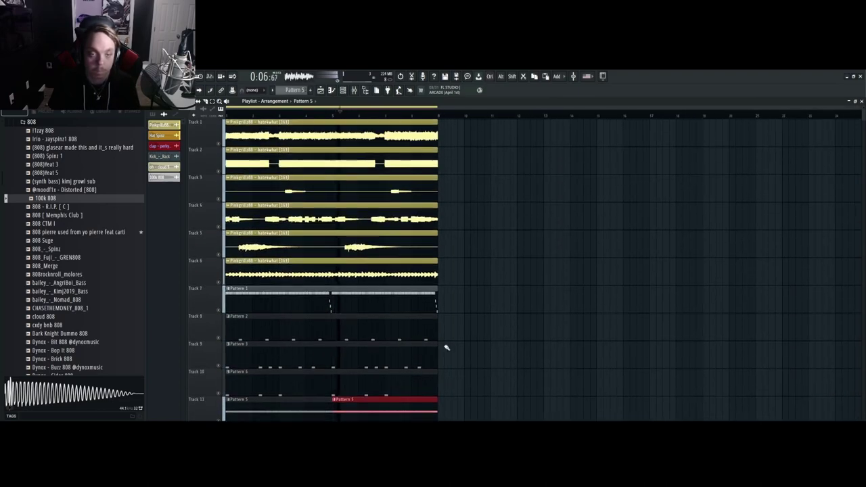
Select every clip in the playlist and duplicate the whole eight-bar section into bars 9 to 16
key("ctrl+a")
scroll(510, 364, "up", 3)
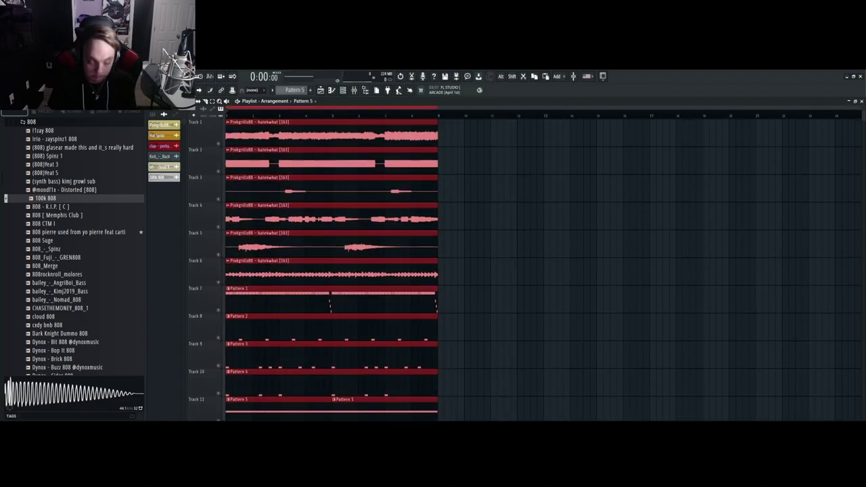
key("ctrl+b")
Delete the drum and 808 pattern clips on Tracks 7 to 11 in bars 1 to 8, leaving only the melody stems
scroll(293, 248, "down", 2)
scroll(293, 248, "down", 3)
right_click(322, 230)
right_click(322, 257)
right_click(320, 284)
right_click(318, 311)
right_click(315, 338)
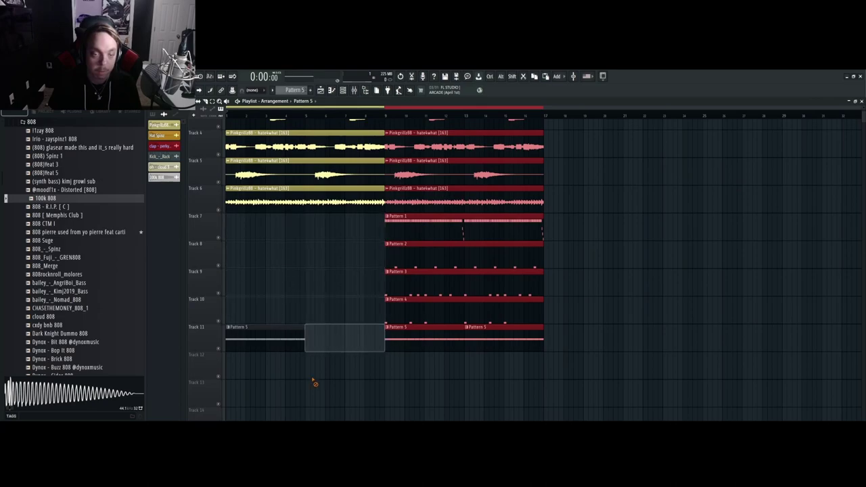
right_click(284, 344)
scroll(351, 336, "up", 2)
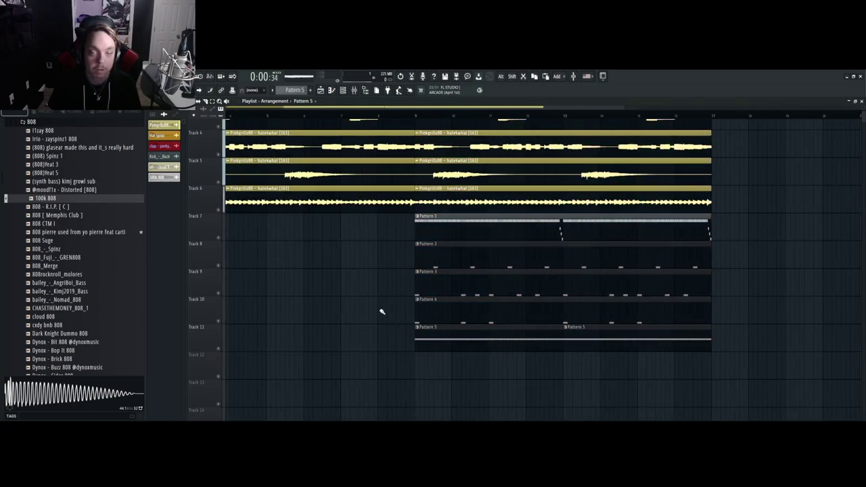
Play the melody-only intro, examine the kick notes in the Pattern 3 clip on Track 9 and return to the playlist
scroll(382, 311, "down", 2)
scroll(331, 307, "up", 2)
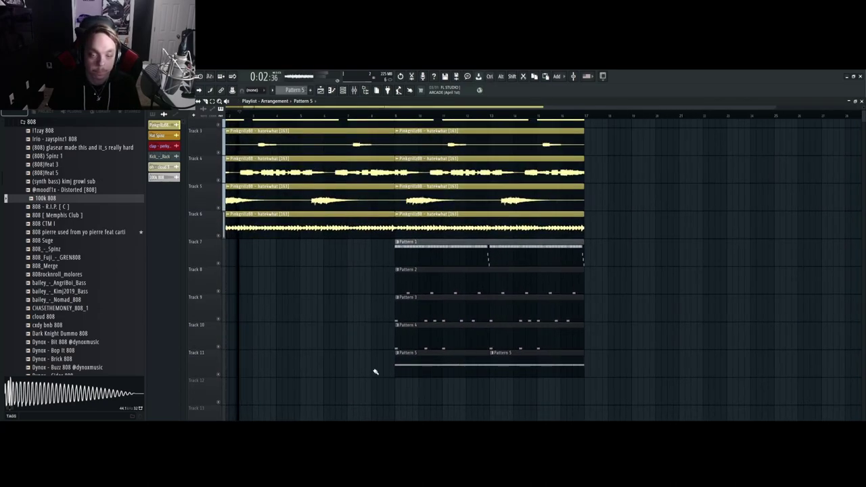
key("space")
scroll(389, 370, "up", 2)
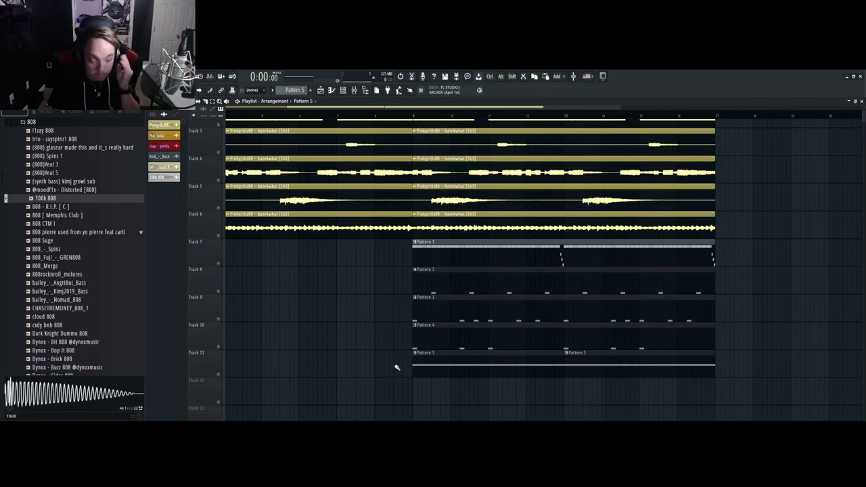
scroll(414, 322, "up", 2)
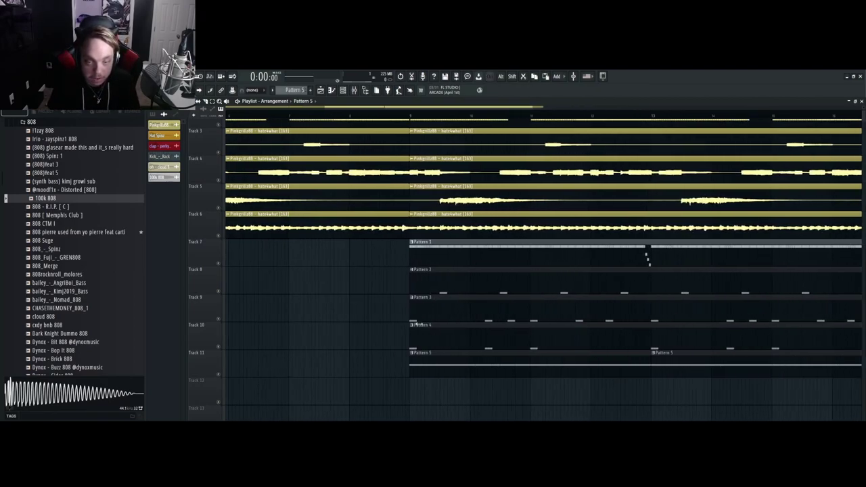
scroll(415, 341, "down", 4)
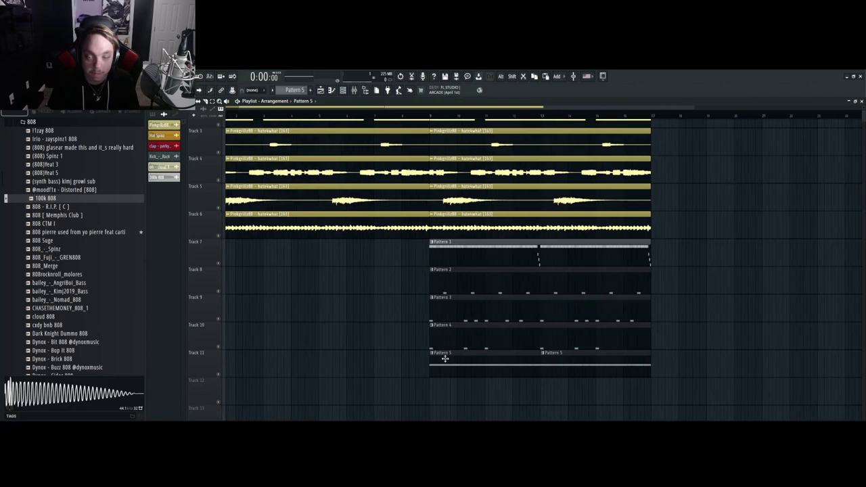
double_click(466, 307)
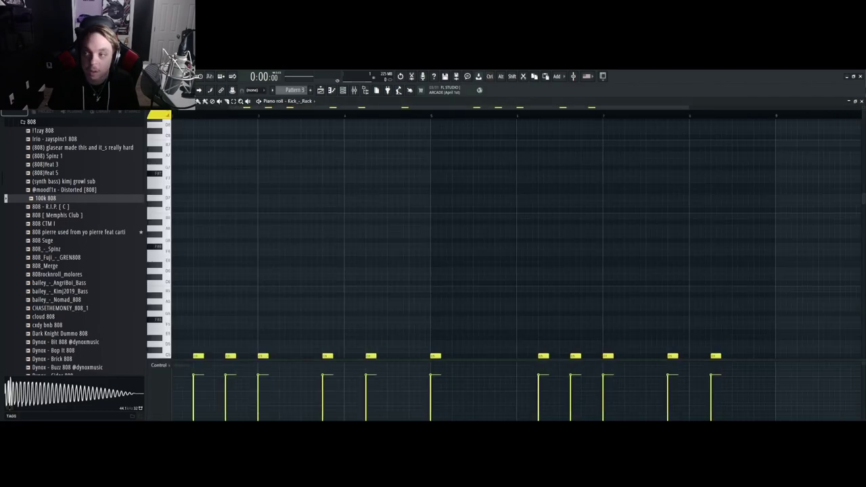
left_click(861, 100)
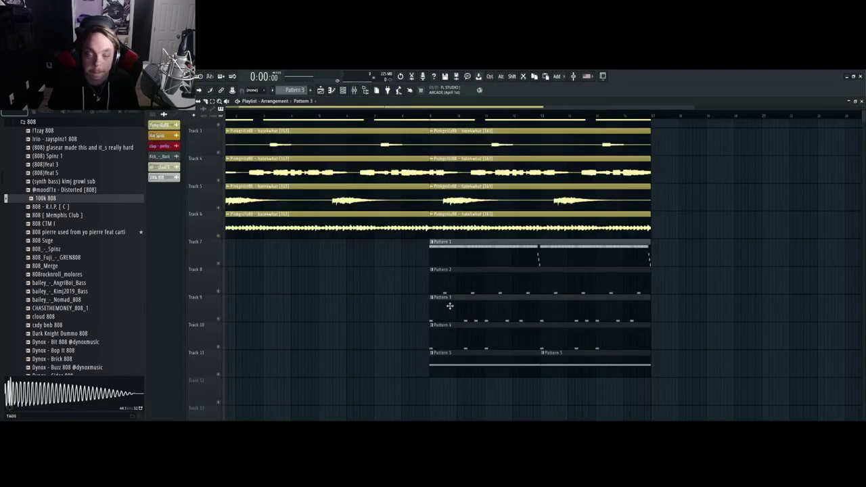
Add a Pattern 3 clip on Track 9, trim it to half a bar and place it at bar 7 of the intro
left_click(342, 392)
left_click_drag(563, 395, 352, 405)
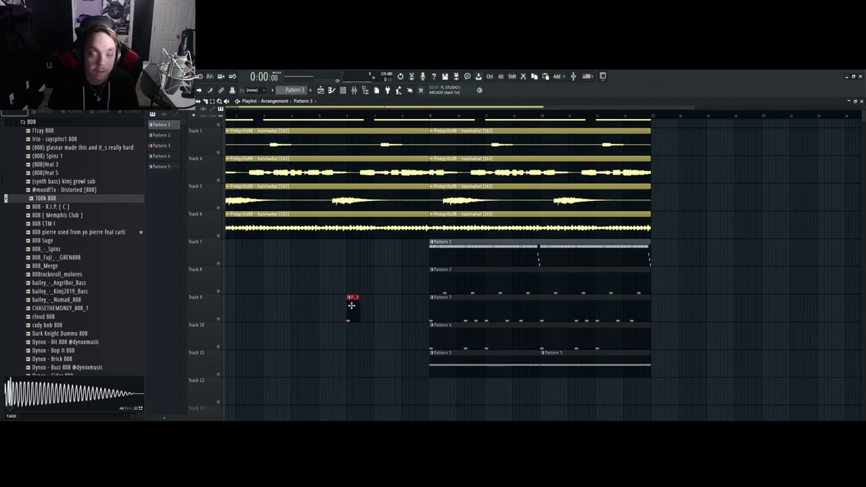
left_click(334, 118)
key("space")
scroll(338, 271, "up", 4)
key("space")
left_click_drag(388, 302, 509, 299)
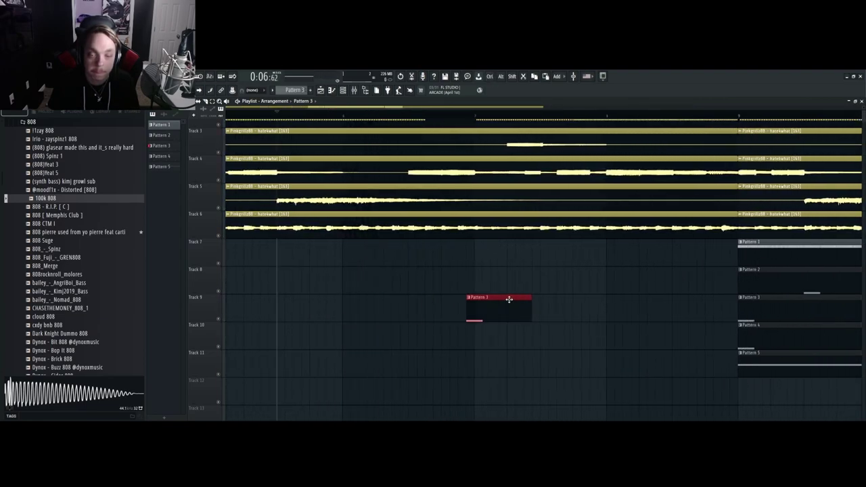
Duplicate the short Pattern 3 clip across bars 7 and 8 in progressively shorter lengths, then play the kick build-up
key("ctrl+b")
key("ctrl+b")
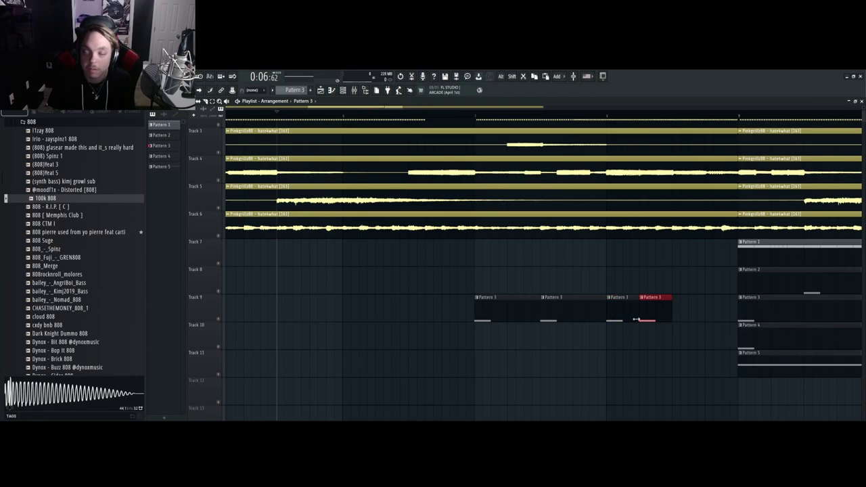
key("space")
scroll(676, 353, "down", 5)
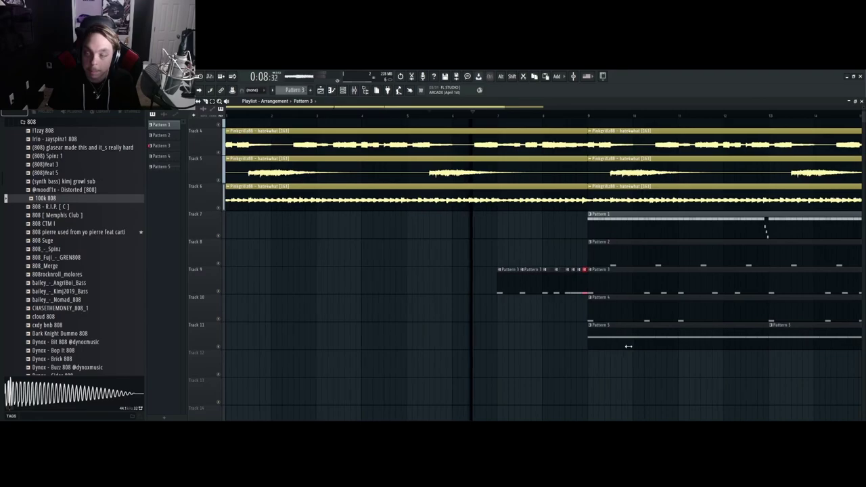
scroll(595, 353, "up", 2)
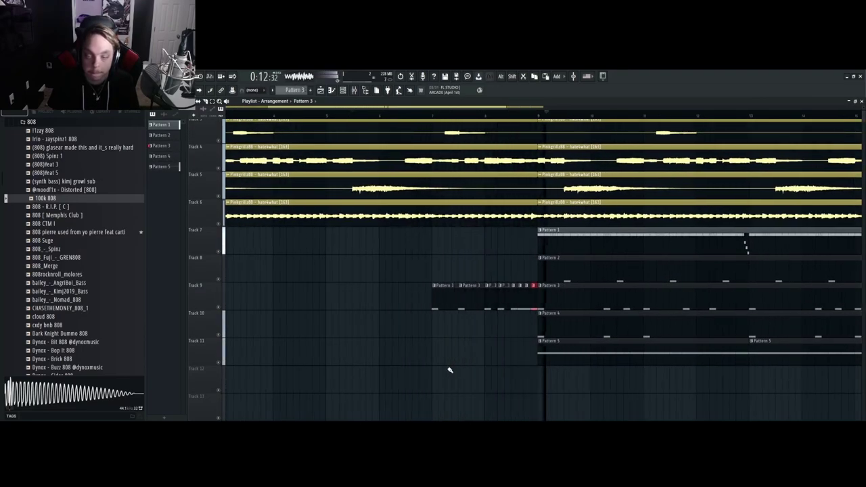
Stop playback, place a Pattern 5 clip on Track 12 at bar 7 and trim it to half a bar
left_click(566, 359)
key("space")
left_click(438, 381)
scroll(494, 385, "down", 2)
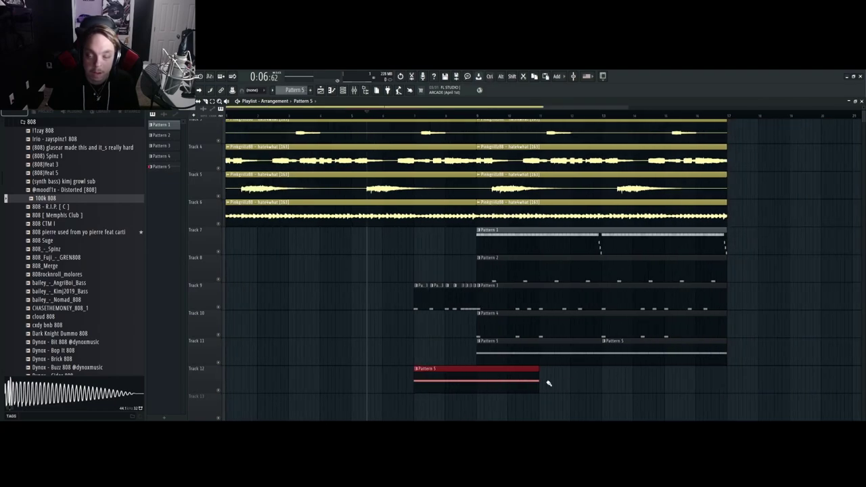
left_click_drag(492, 387, 456, 403)
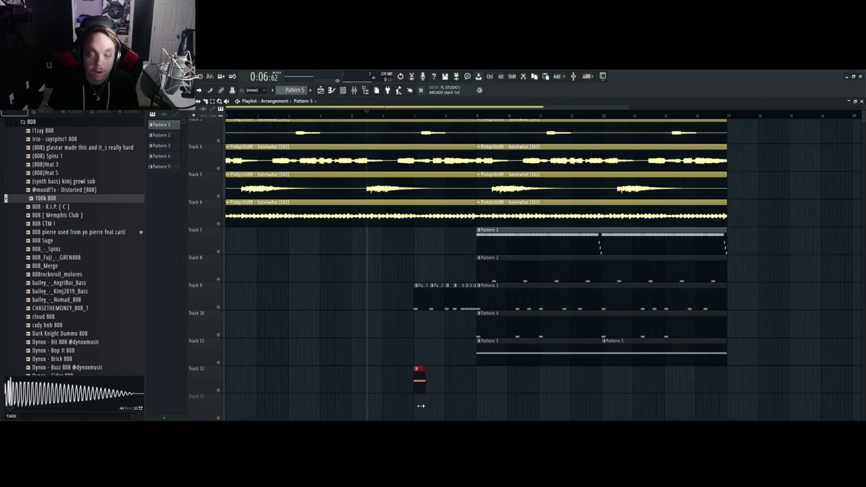
scroll(427, 406, "up", 5)
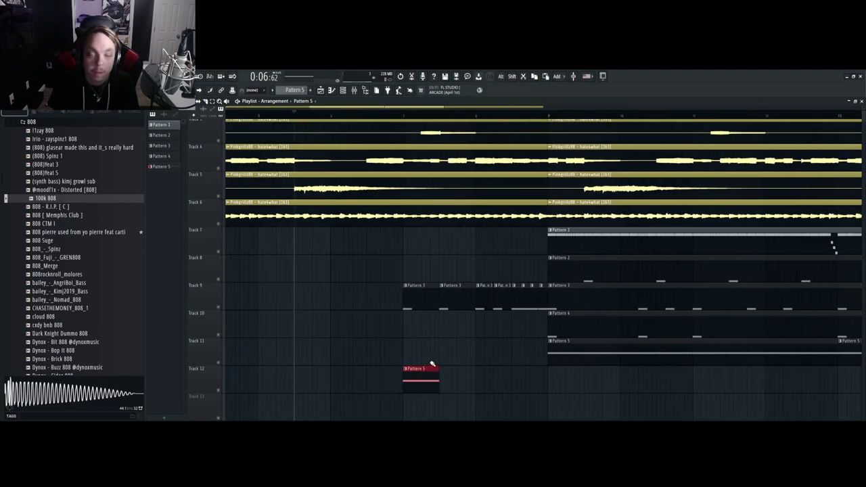
Duplicate the short Pattern 5 clip across bars 7 and 8, shortening the copies to match the kick build-up on Track 9
key("ctrl+b")
key("ctrl+b")
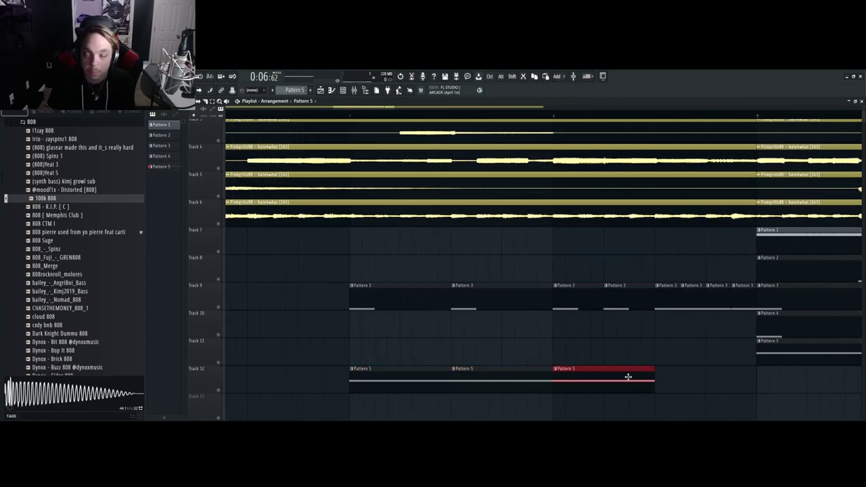
key("ctrl+b")
key("ctrl+b")
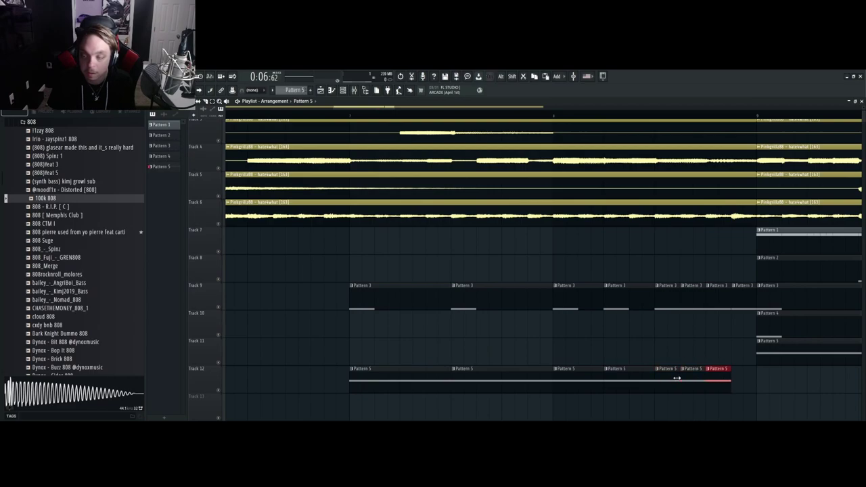
Move the Pattern 5 build-up clips from Track 12 up to Track 11 and play the transition into the full section
scroll(609, 365, "down", 5)
left_click_drag(624, 412, 507, 373)
key("shift+Up")
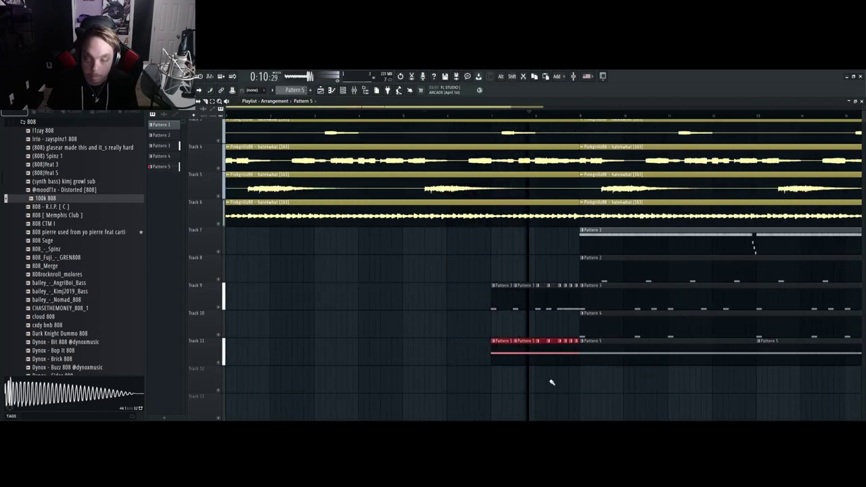
scroll(551, 382, "down", 4)
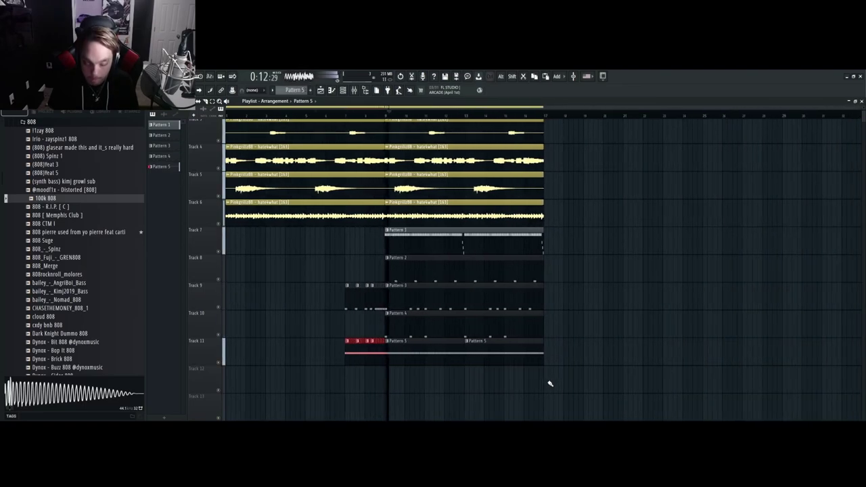
left_click(593, 380, "ctrl")
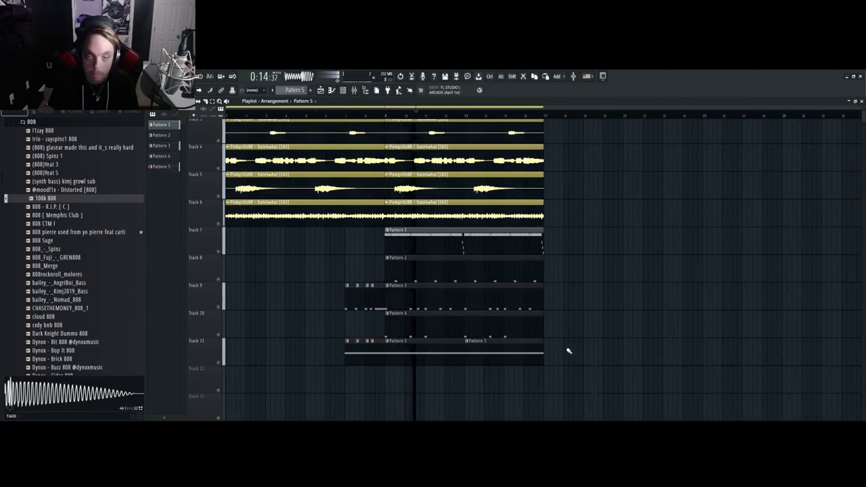
scroll(578, 356, "down", 3)
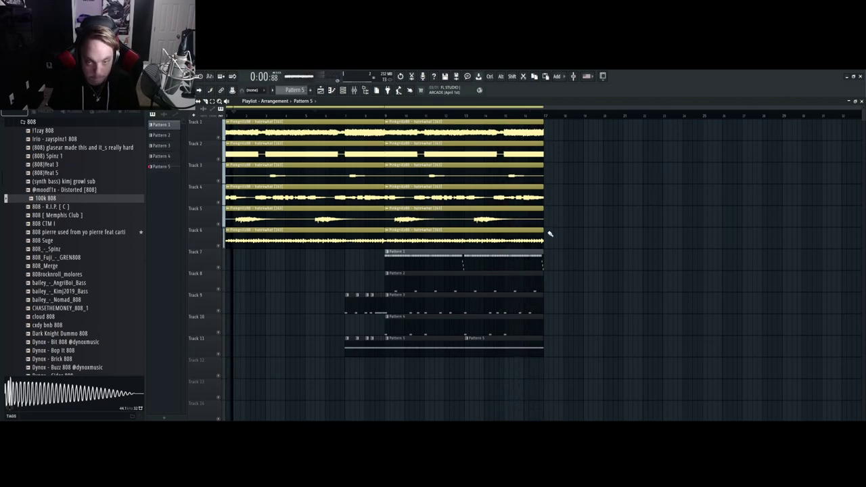
Duplicate the melody stems on Tracks 1 to 6 from bars 9 to 16 into bars 17 to 24
left_click_drag(566, 238, 441, 120)
key("ctrl+b")
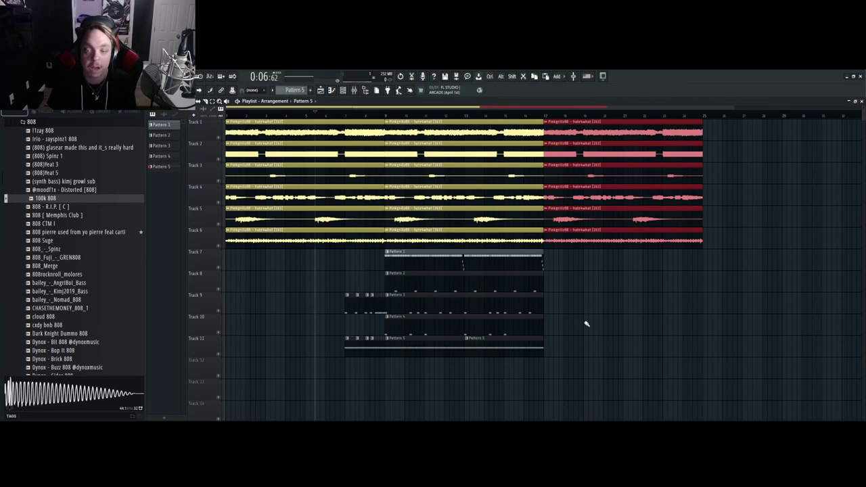
scroll(531, 274, "right", 1)
scroll(439, 280, "up", 1)
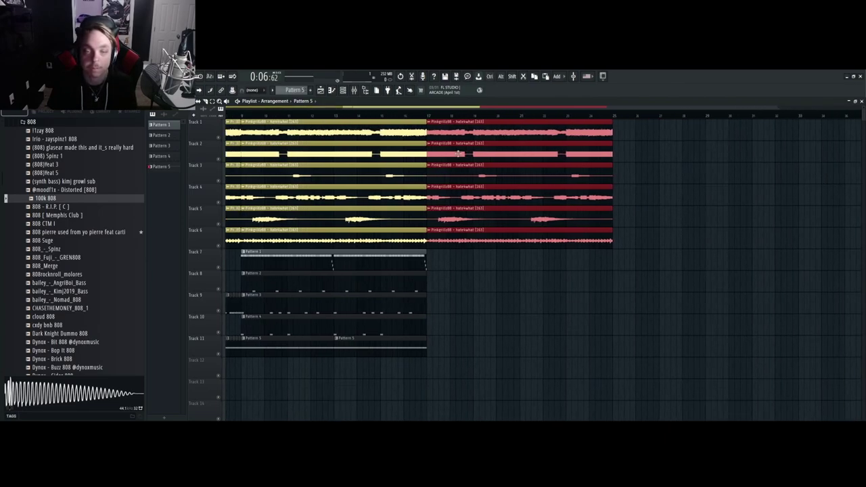
left_click(428, 118)
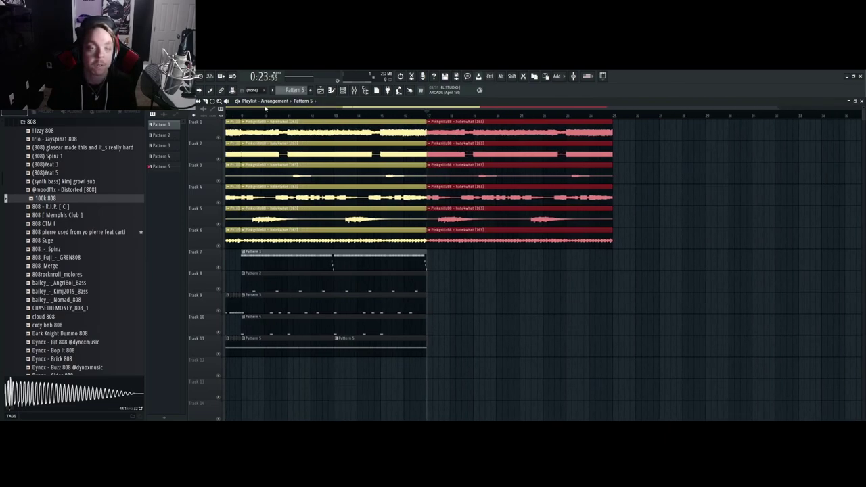
Mute the Track 2 stem in bars 9 to 16 and play the build-up into that section
scroll(346, 212, "left", 3)
left_click(422, 150)
left_click(405, 116)
key("space")
scroll(593, 270, "right", 2)
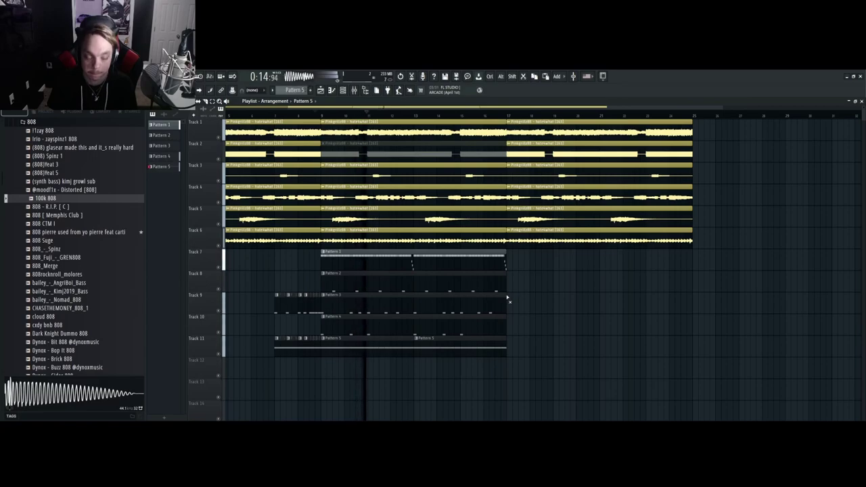
Mute the Track 2 and Track 4 stems in bars 17 to 24 and move playback to just before bar 17
scroll(541, 274, "up", 2)
key("space")
scroll(511, 181, "down", 2)
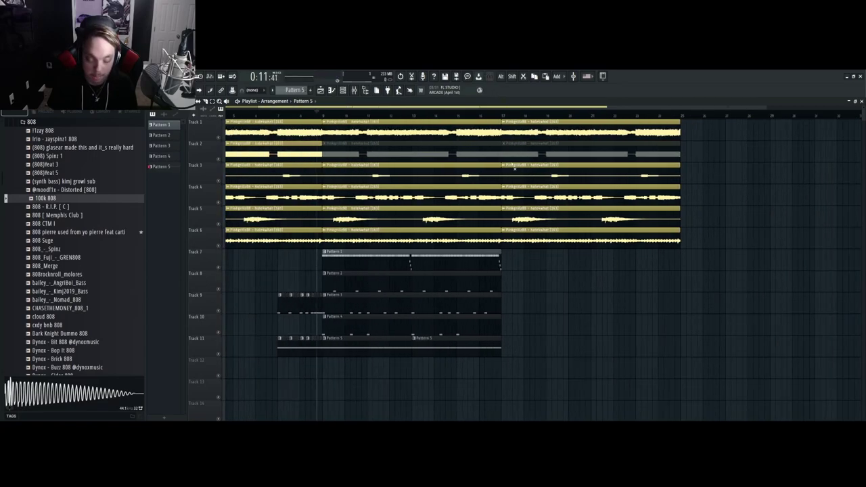
left_click(514, 194)
left_click(502, 116)
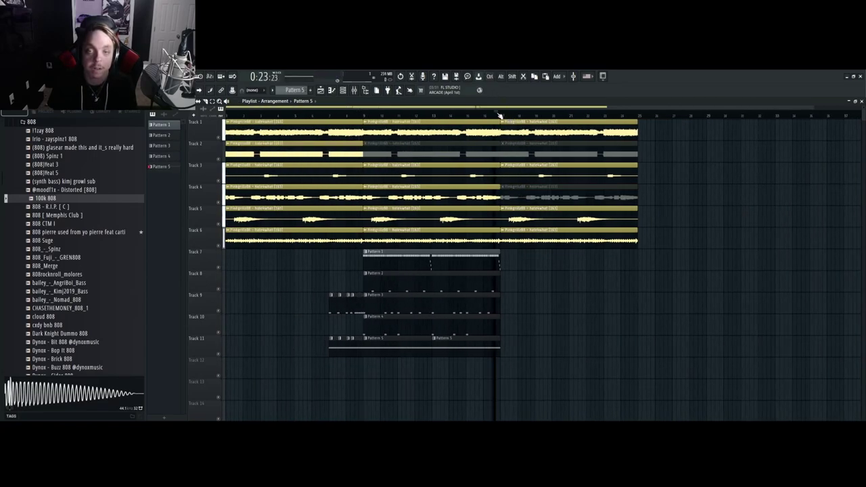
Audition bars 17 to 24 without the Track 1 stem, restore it and mute the Track 6 stem instead
left_click(543, 133, "ctrl")
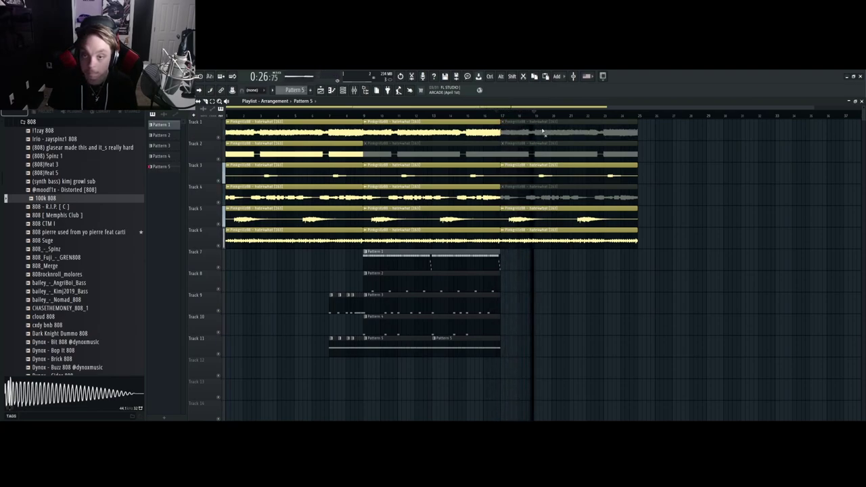
left_click(543, 133, "ctrl")
left_click(524, 240, "ctrl")
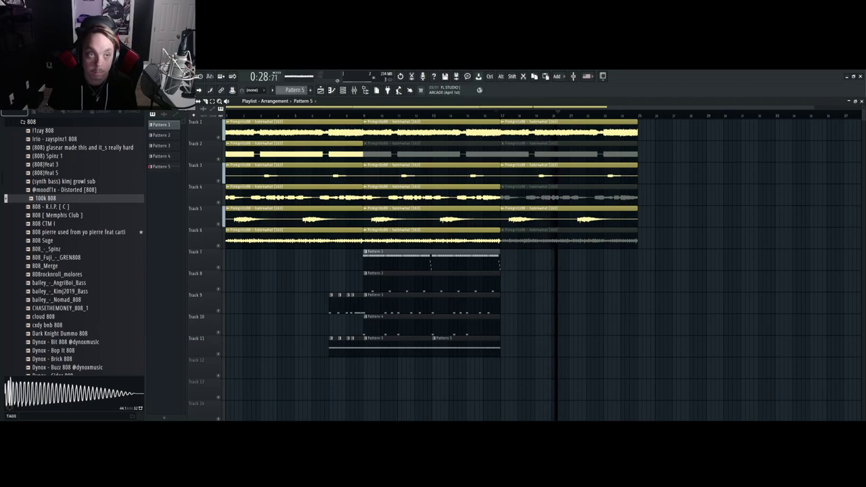
Duplicate the Track 7 to 11 patterns into bars 17 to 24 and trim the copied Track 7 to 10 clips to start at bar 19
left_click_drag(564, 357, 363, 249)
key("ctrl+b")
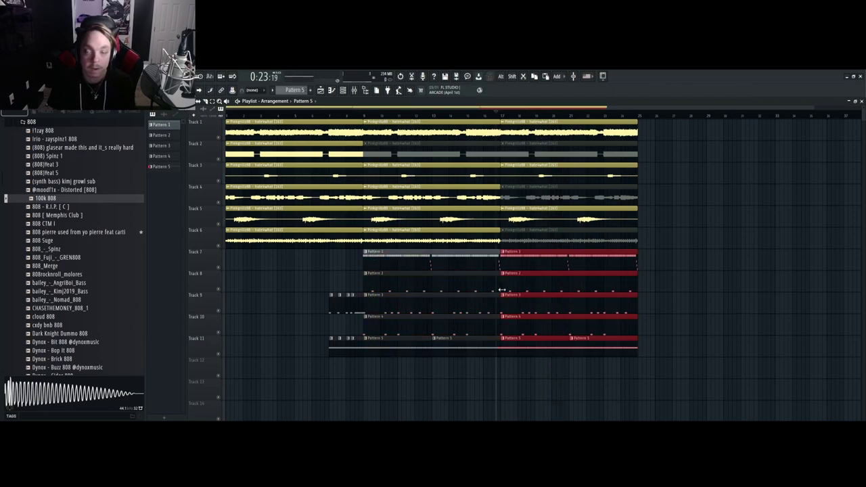
scroll(560, 330, "up", 2)
left_click_drag(690, 326, 490, 264)
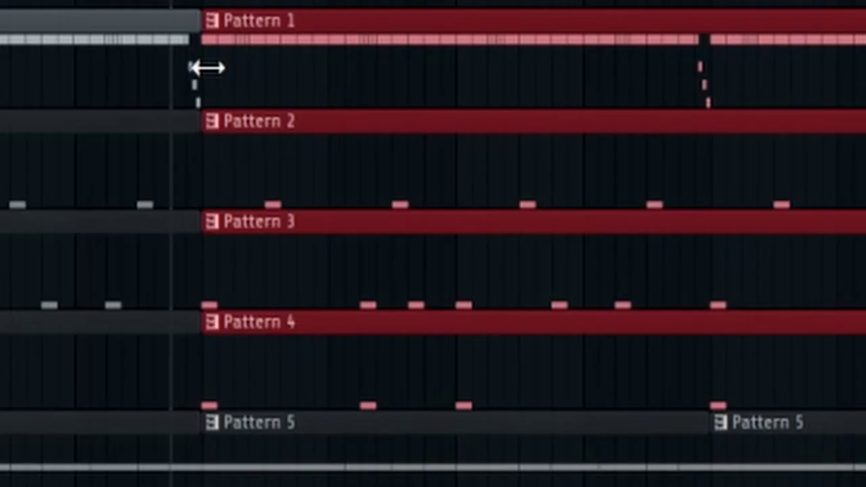
left_click_drag(206, 67, 473, 64)
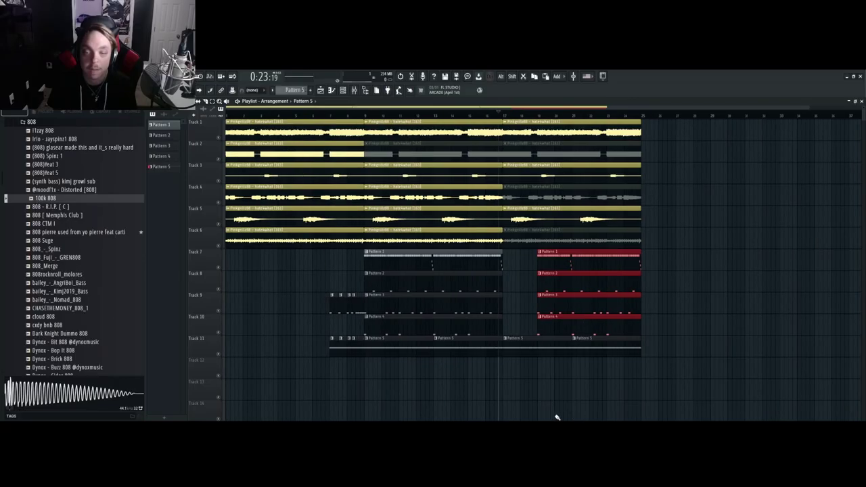
Duplicate the drum and 808 patterns on Tracks 7 to 11 to fill bars 25 to 40 with full eight-bar sections
left_click_drag(489, 399, 426, 252)
key("ctrl+b")
key("ctrl+b")
left_click_drag(657, 263, 661, 263)
key("ctrl+b")
Duplicate the melody stems on Tracks 1 to 6, including their mutes, into bars 25 to 40
scroll(663, 280, "down", 2)
left_click_drag(573, 237, 410, 122)
key("ctrl+b")
key("ctrl+b")
Extend the arrangement through bar 104 with duplicated sections, leaving bars 41 to 48, 81 to 88 and 97 to 104 without drums or 808
left_click_drag(805, 373, 380, 179)
key("ctrl+b")
scroll(383, 296, "down", 3)
left_click_drag(552, 397, 522, 122)
key("ctrl+b")
left_click_drag(610, 138, 806, 138)
scroll(807, 238, "down", 1)
left_click_drag(804, 247, 734, 126)
key("ctrl+b")
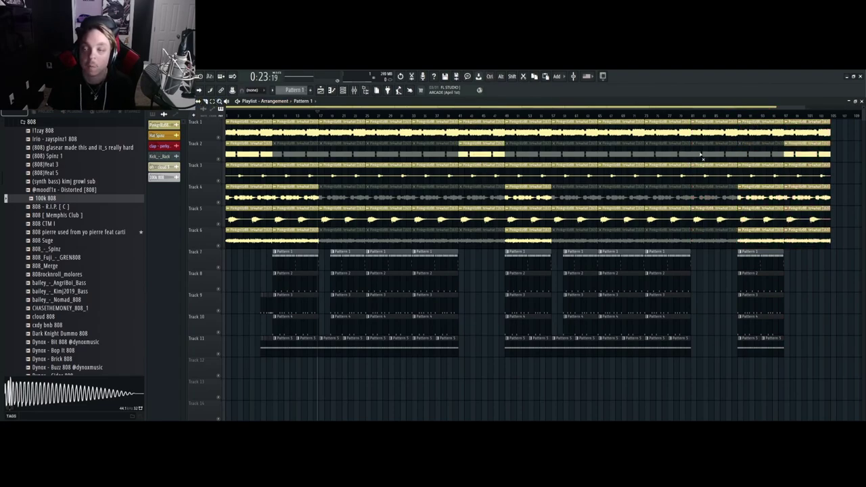
scroll(677, 256, "down", 1)
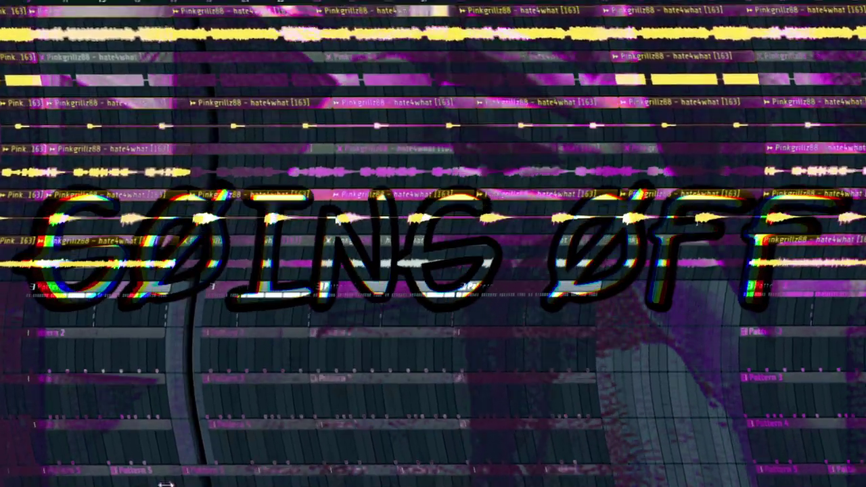
scroll(154, 485, "down", 2)
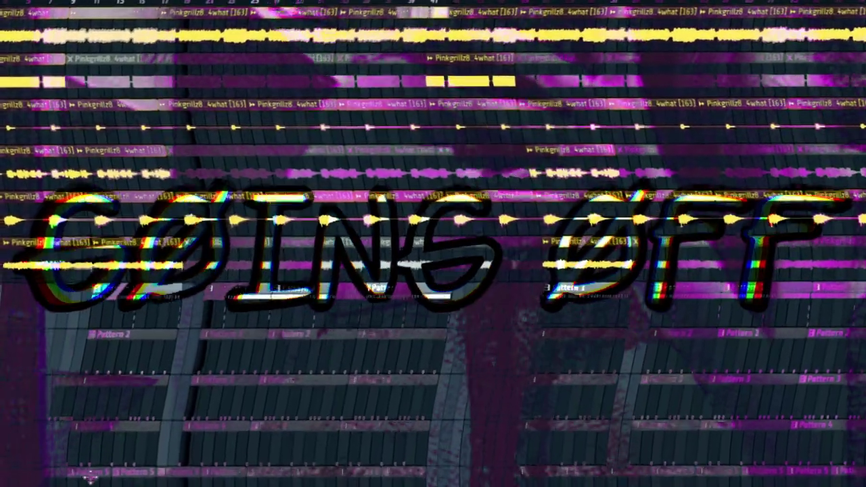